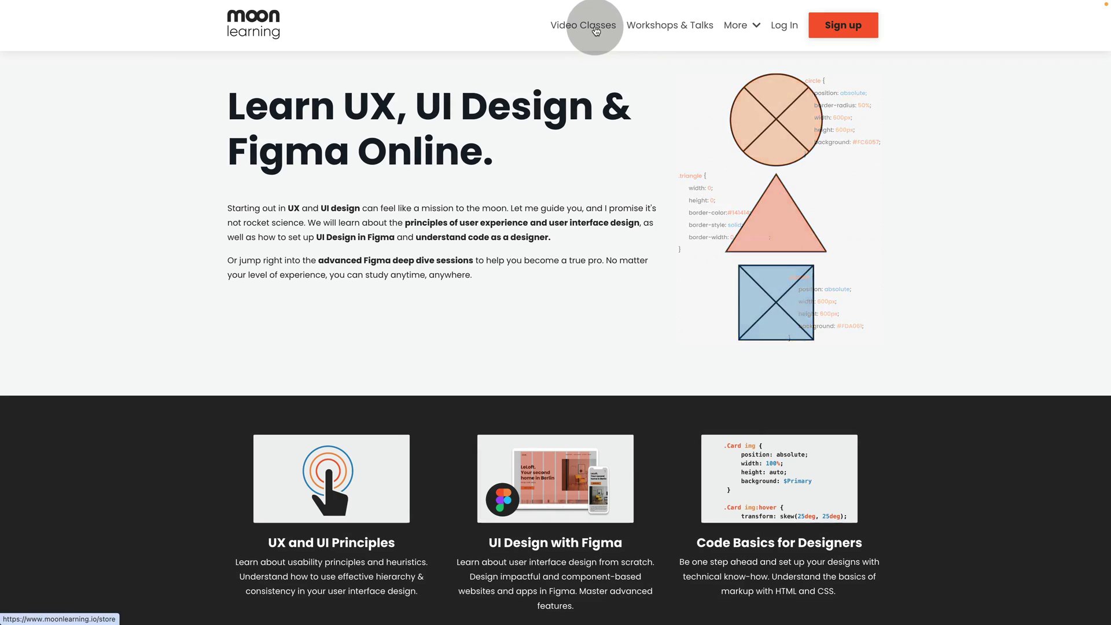
# - Open the Video Classes catalogue on moonlearning.io and scroll through the Figma and CSS course cards
pyautogui.click(596, 31)
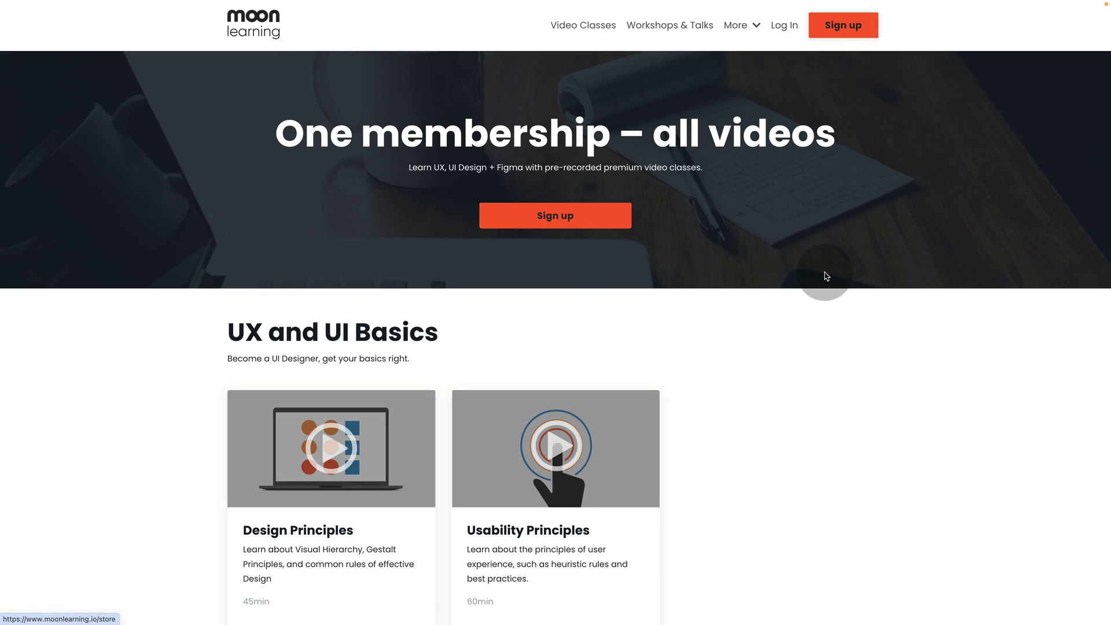
pyautogui.scroll(-10, 824, 271)
pyautogui.scroll(-12, 824, 276)
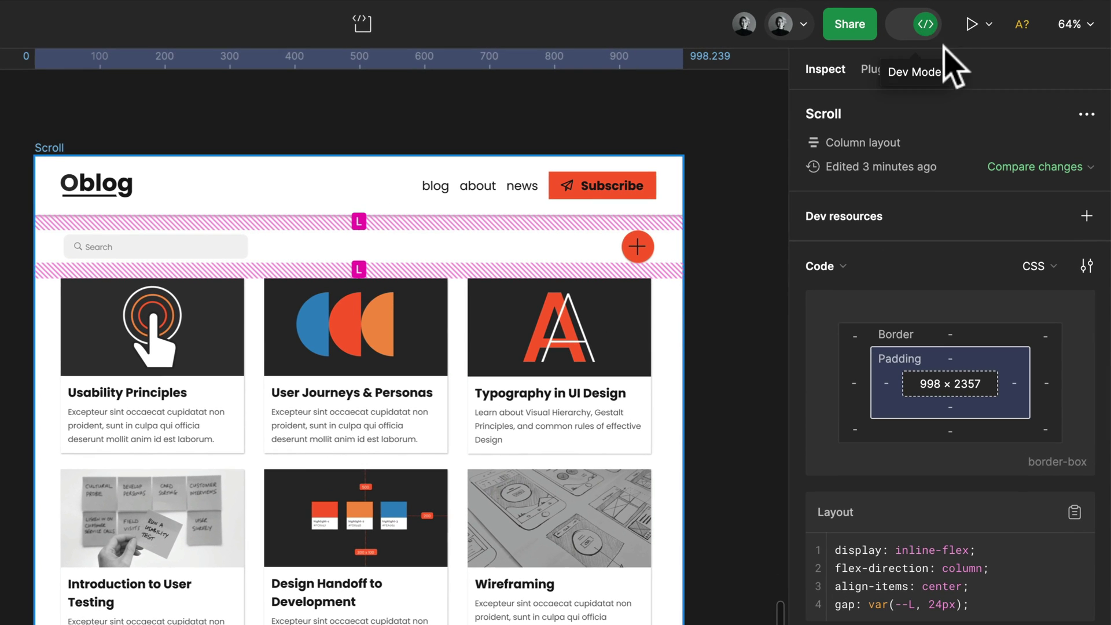
# - Open the Scroll design in VS Code and list the Navigation frame's assets
pyautogui.click(1087, 114)
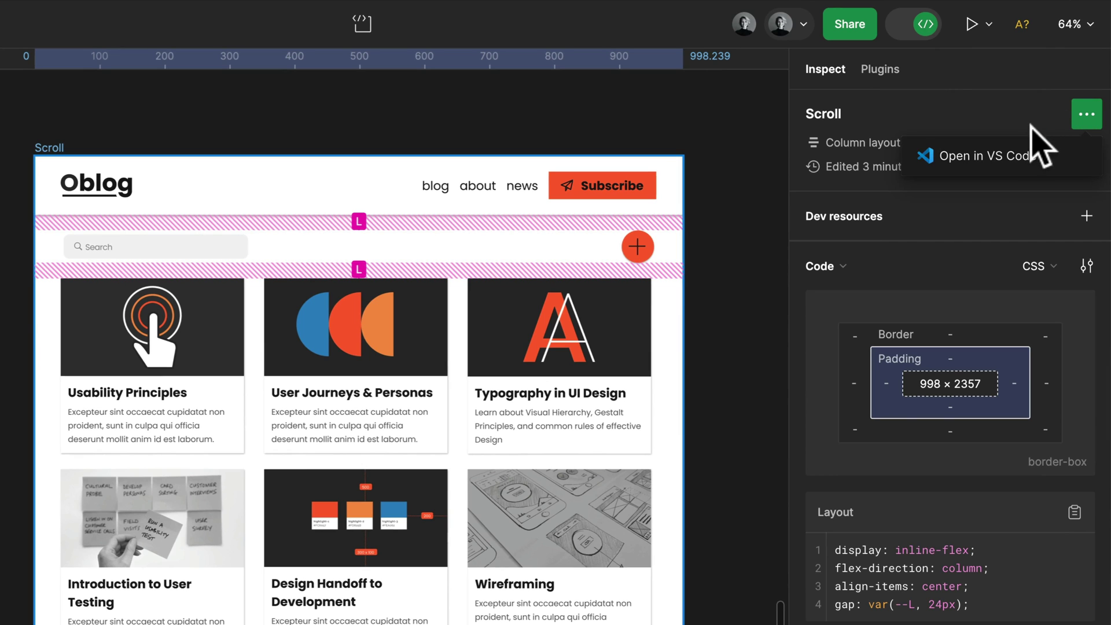
pyautogui.click(1029, 155)
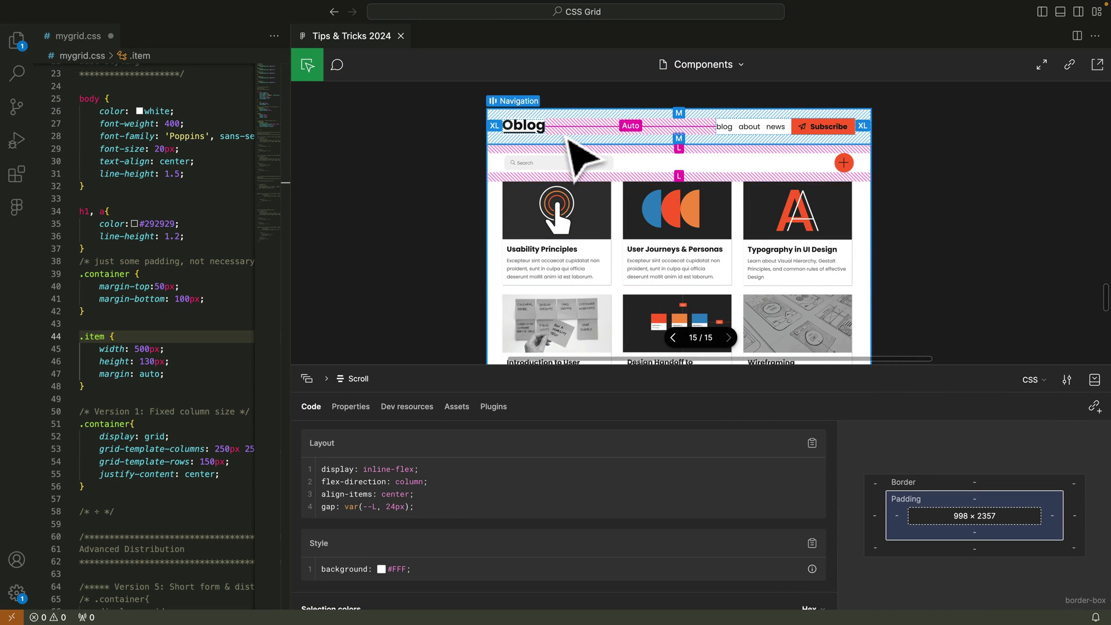
pyautogui.click(570, 143)
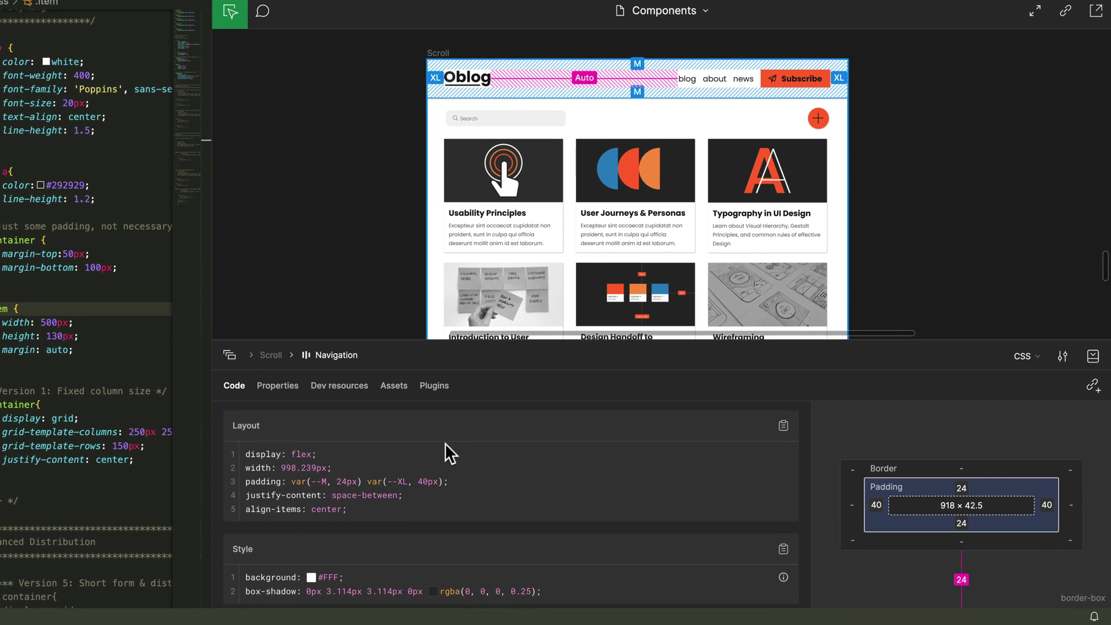
pyautogui.scroll(-2, 508, 468)
pyautogui.scroll(-3, 449, 453)
pyautogui.click(394, 386)
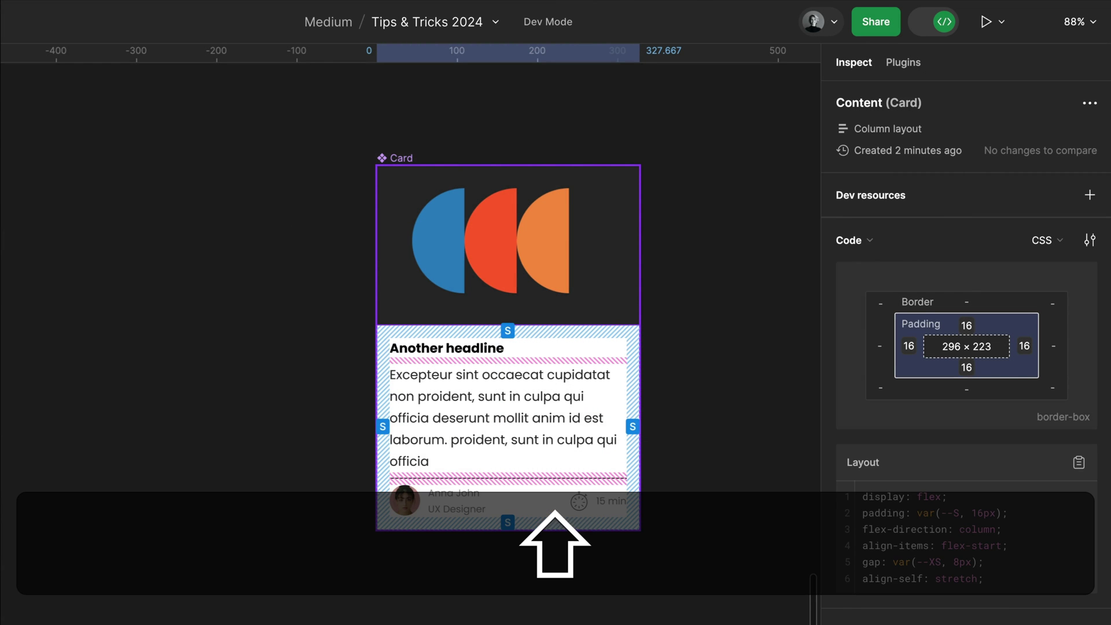
# - Leave Dev Mode with Shift+D to show the Card's design properties
pyautogui.hotkey('shift', 'd')
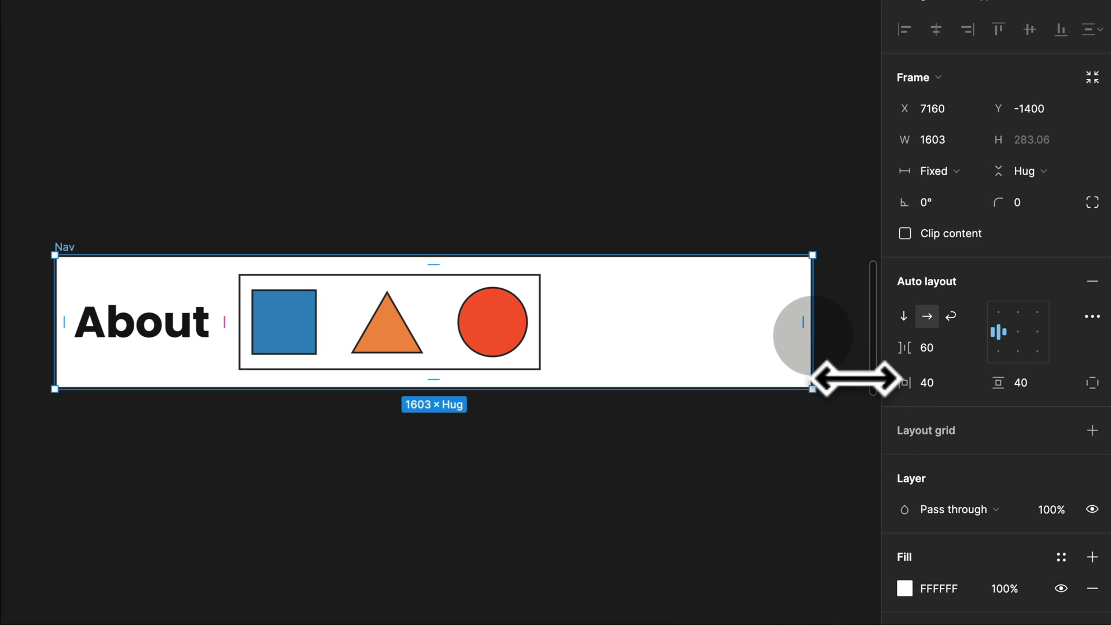
# - Set the Nav frame's gap to Auto spacing and resize the frame to test it
pyautogui.click(970, 346)
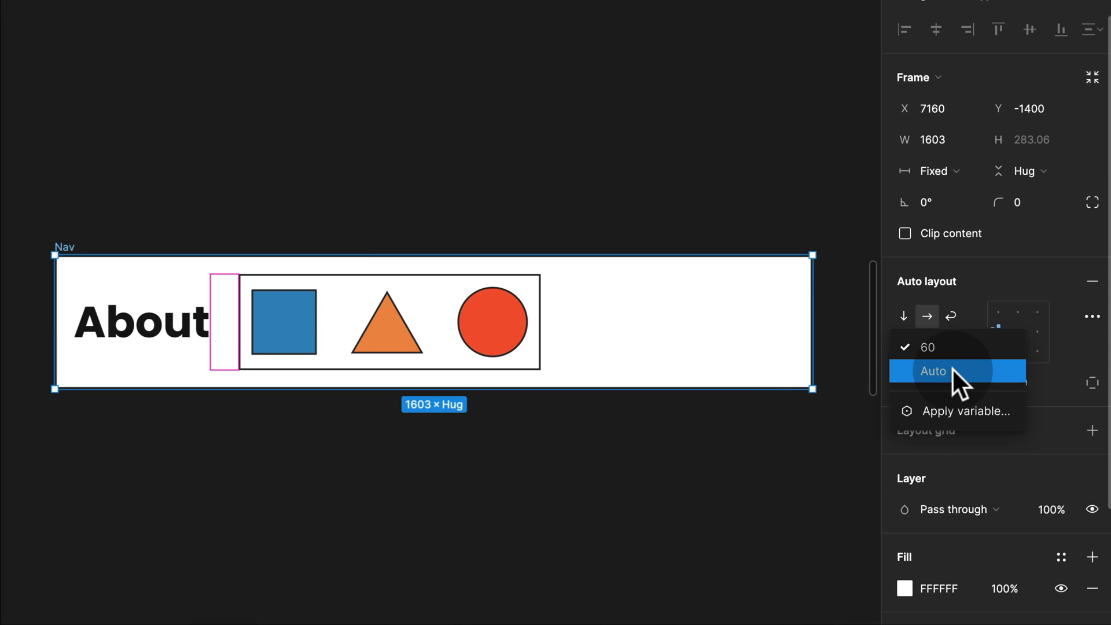
pyautogui.click(952, 367)
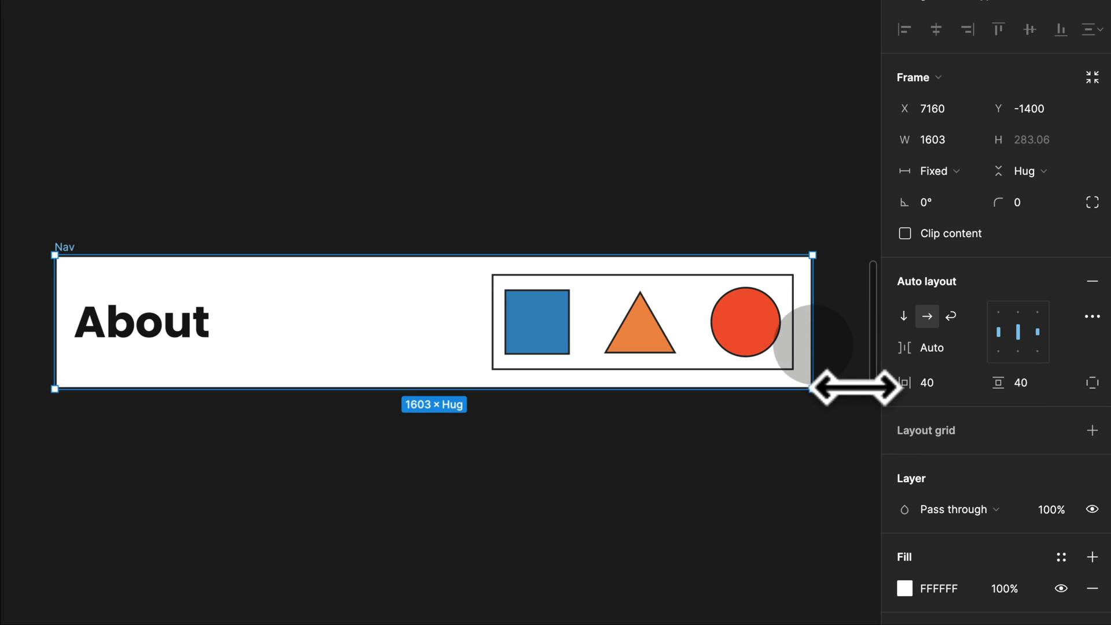
pyautogui.moveTo(855, 387); pyautogui.dragTo(822, 369)
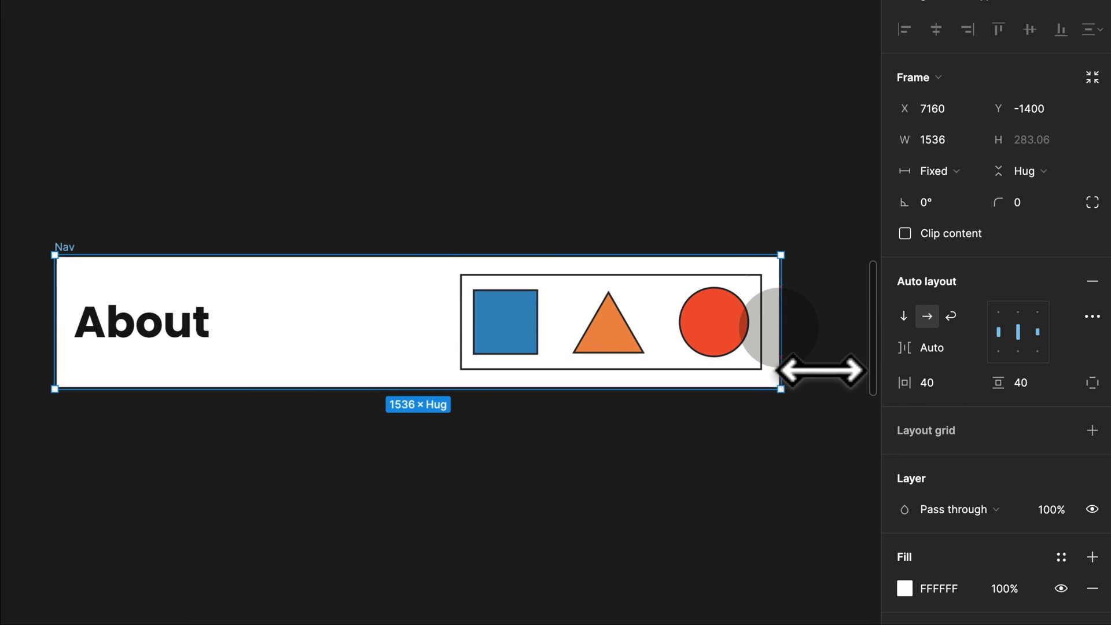
# - Return Nav to centred 60 spacing after trying baseline alignment, then open advanced auto layout settings
pyautogui.click(1016, 330)
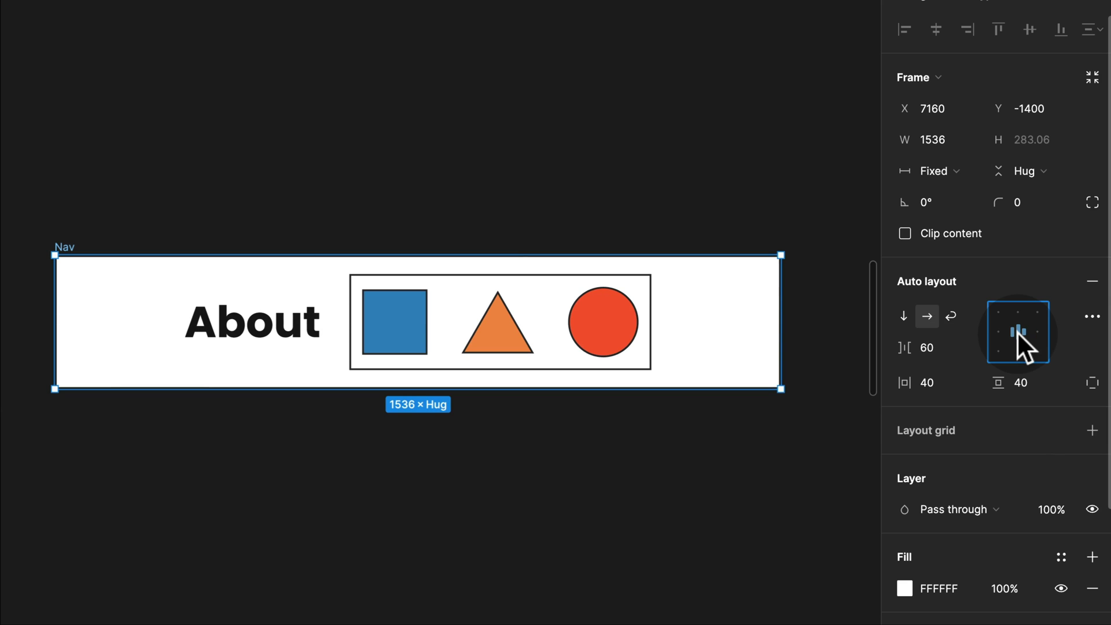
pyautogui.press('super+x')
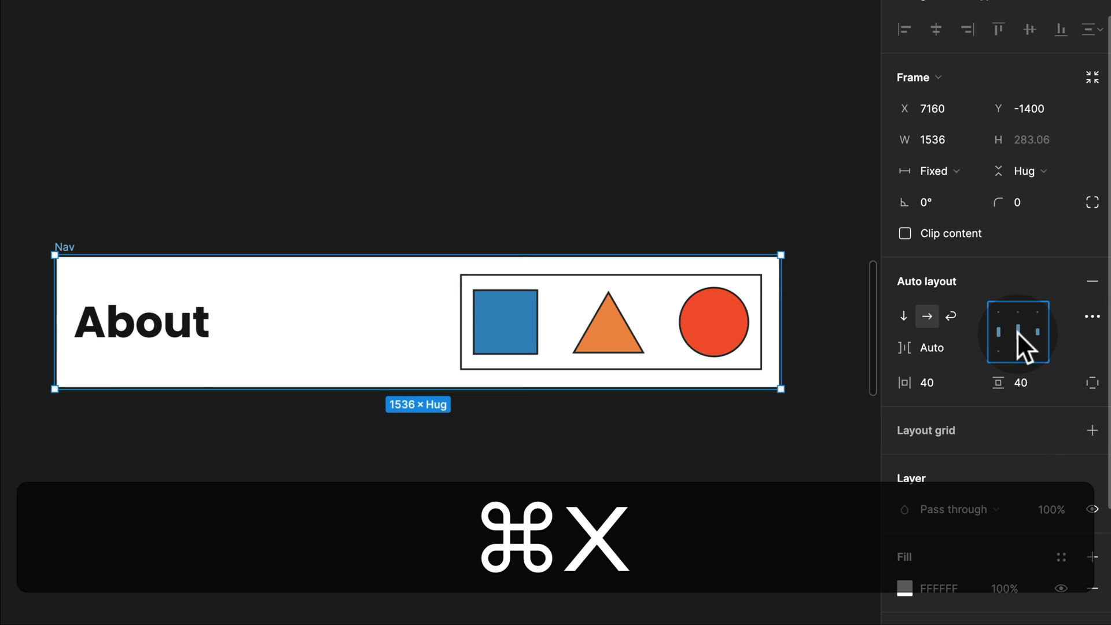
pyautogui.click(1016, 331)
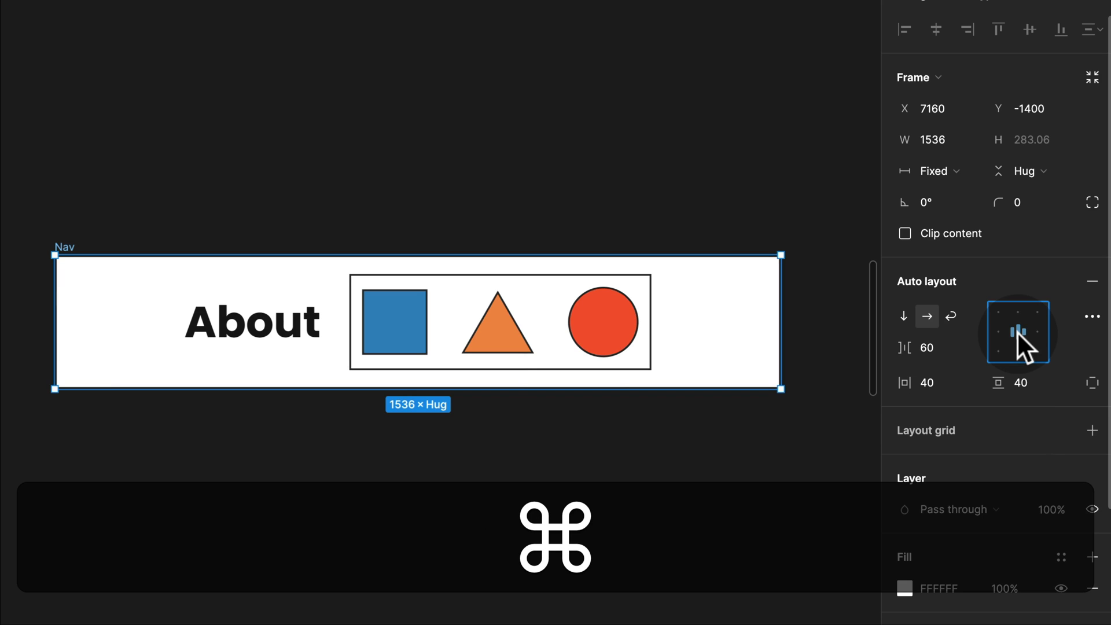
pyautogui.press('super+b')
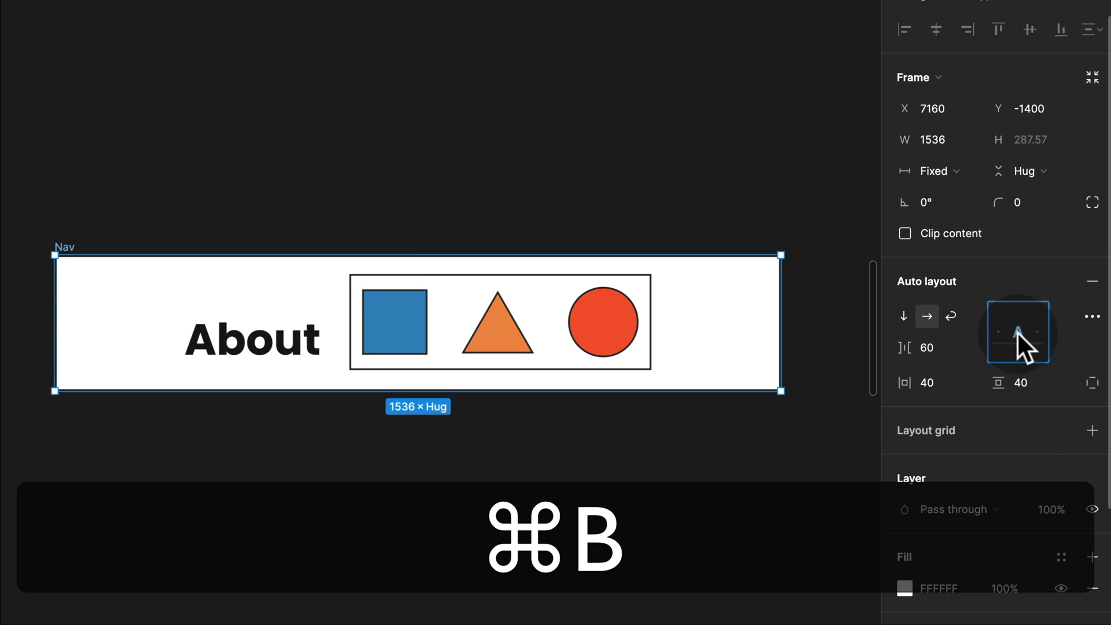
pyautogui.click(1016, 331)
pyautogui.click(1090, 318)
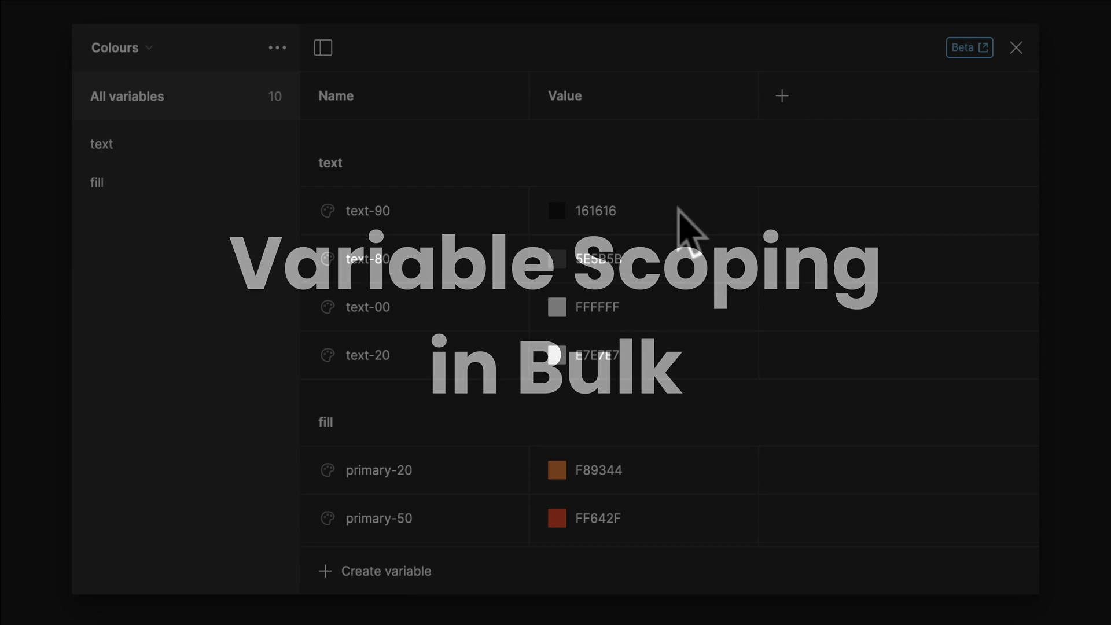
# - Limit the four text colour variables to text fills only
pyautogui.click(662, 215)
pyautogui.keyDown('shift'); pyautogui.click(682, 370); pyautogui.keyUp('shift')
pyautogui.keyDown('ctrl'); pyautogui.click(687, 300); pyautogui.keyUp('ctrl')
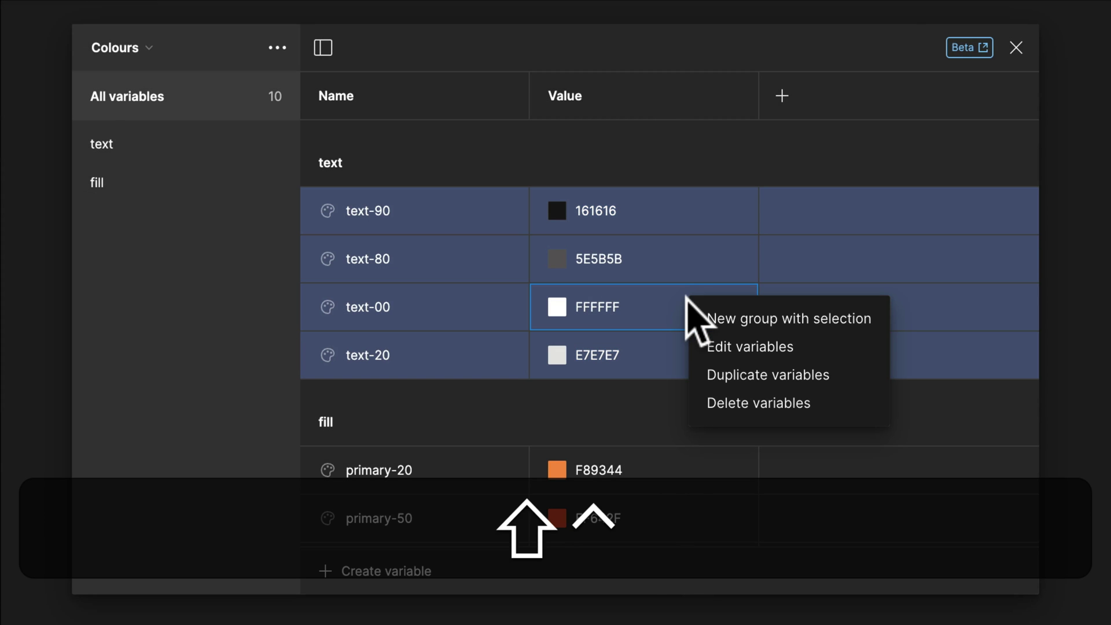
pyautogui.click(717, 344)
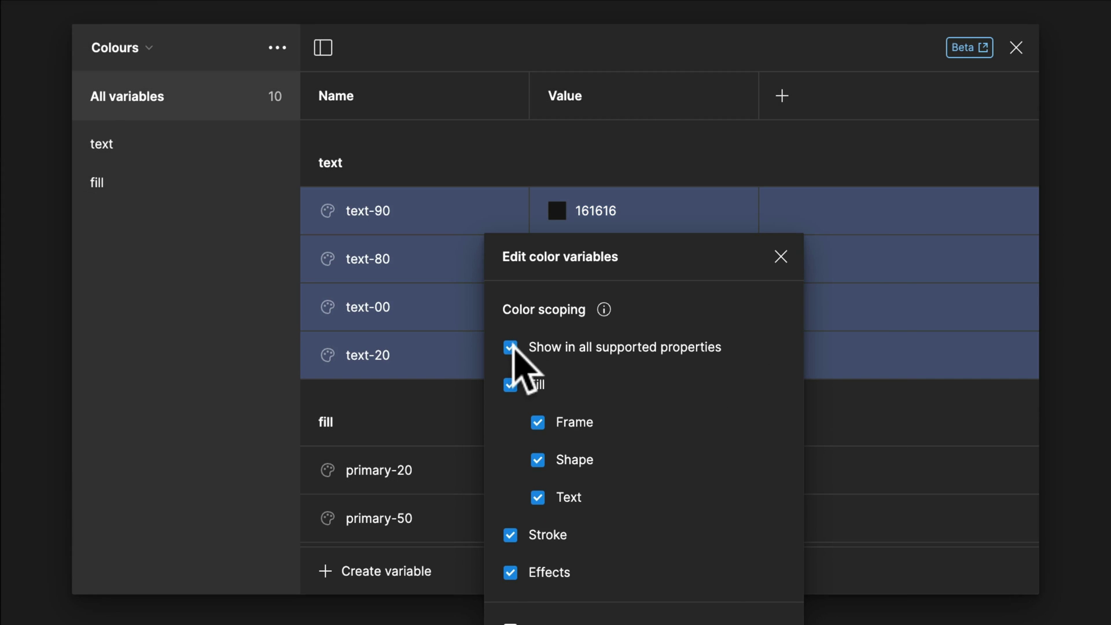
pyautogui.click(534, 348)
pyautogui.click(547, 498)
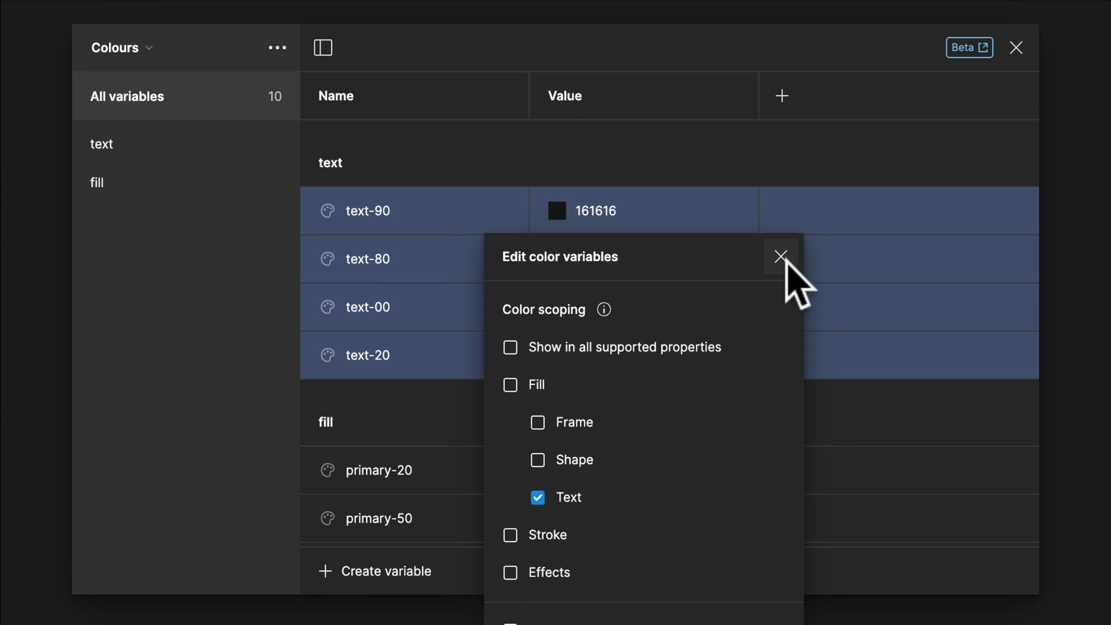
pyautogui.click(780, 256)
# - Limit the six fill colour variables to shape fills only
pyautogui.click(647, 466)
pyautogui.scroll(-3, 723, 462)
pyautogui.keyDown('shift'); pyautogui.click(688, 520); pyautogui.keyUp('shift')
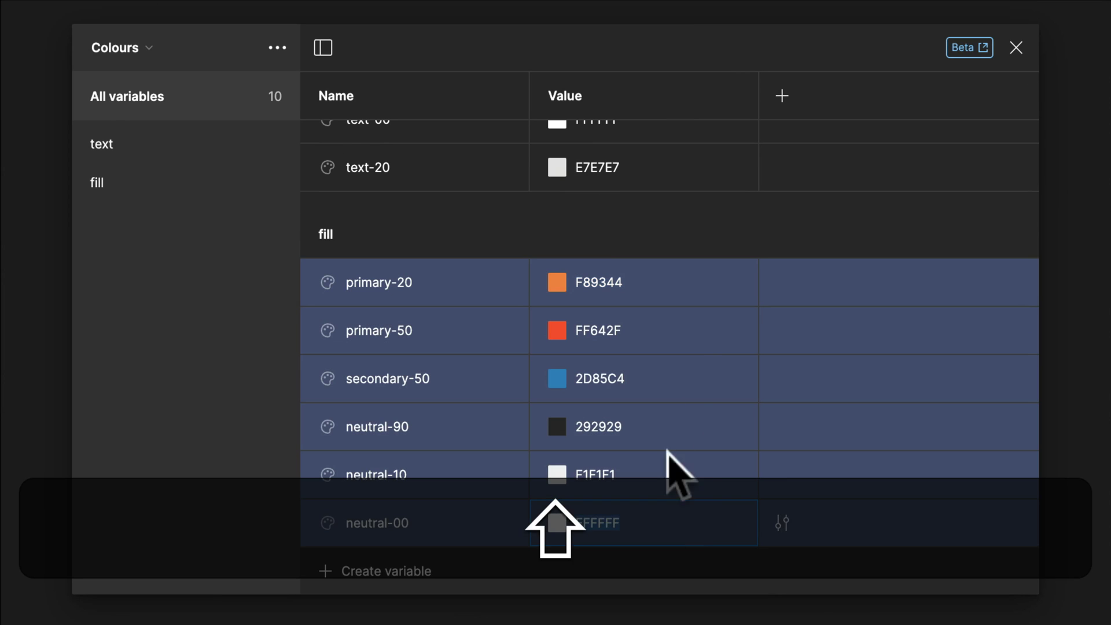
pyautogui.keyDown('ctrl'); pyautogui.click(689, 294); pyautogui.keyUp('ctrl')
pyautogui.click(752, 327)
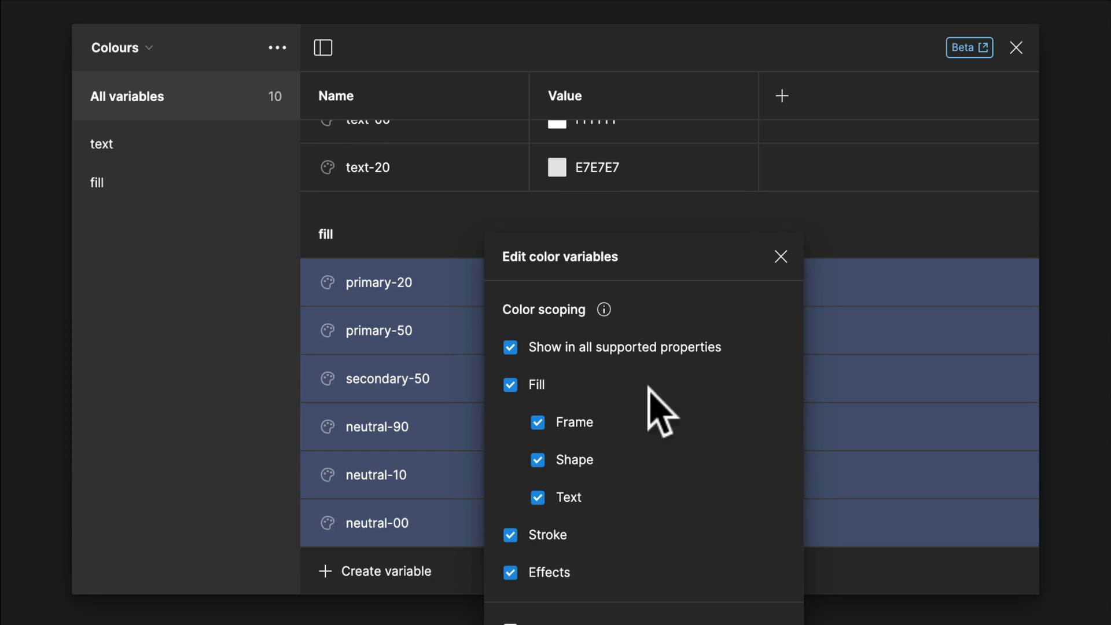
pyautogui.click(511, 347)
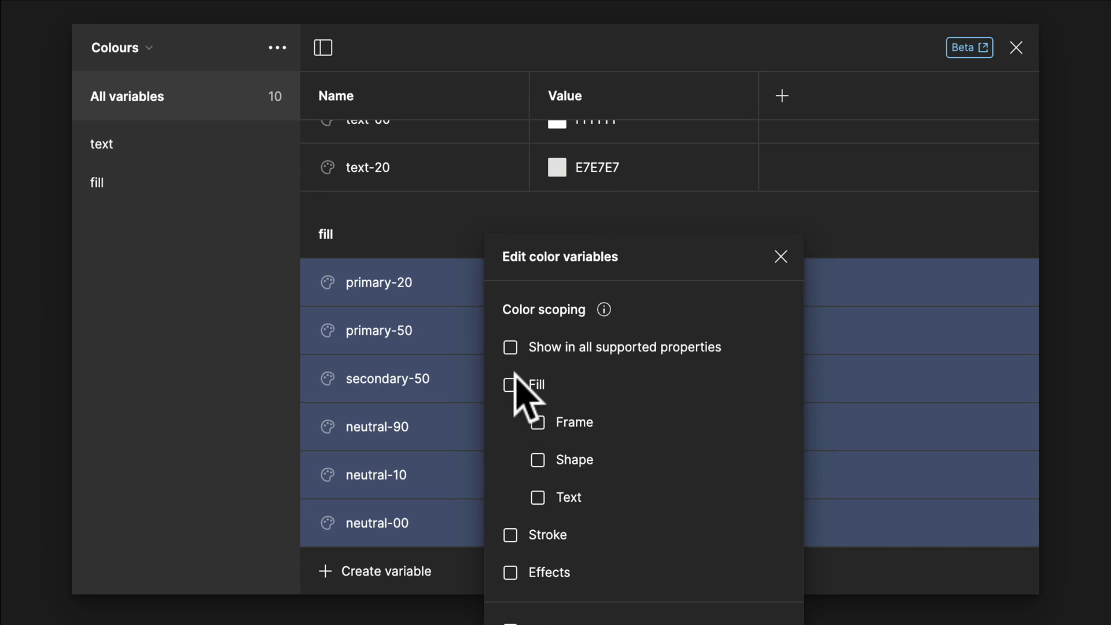
pyautogui.click(537, 459)
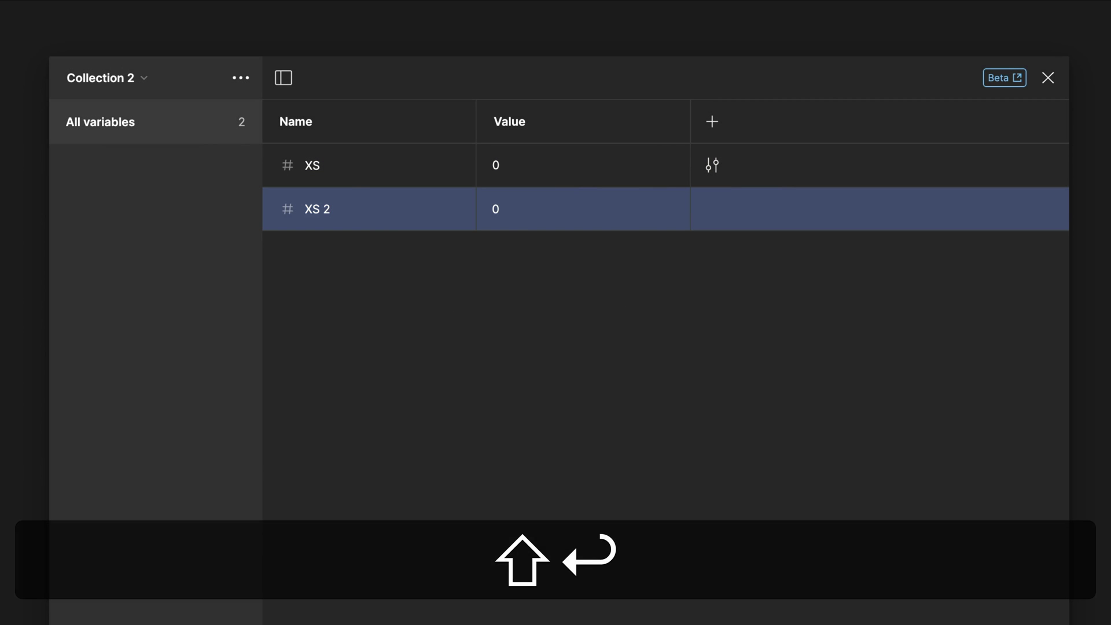
pyautogui.hotkey('shift', 'Return')
pyautogui.hotkey('shift', 'Return')
pyautogui.hotkey('shift', 'Return')
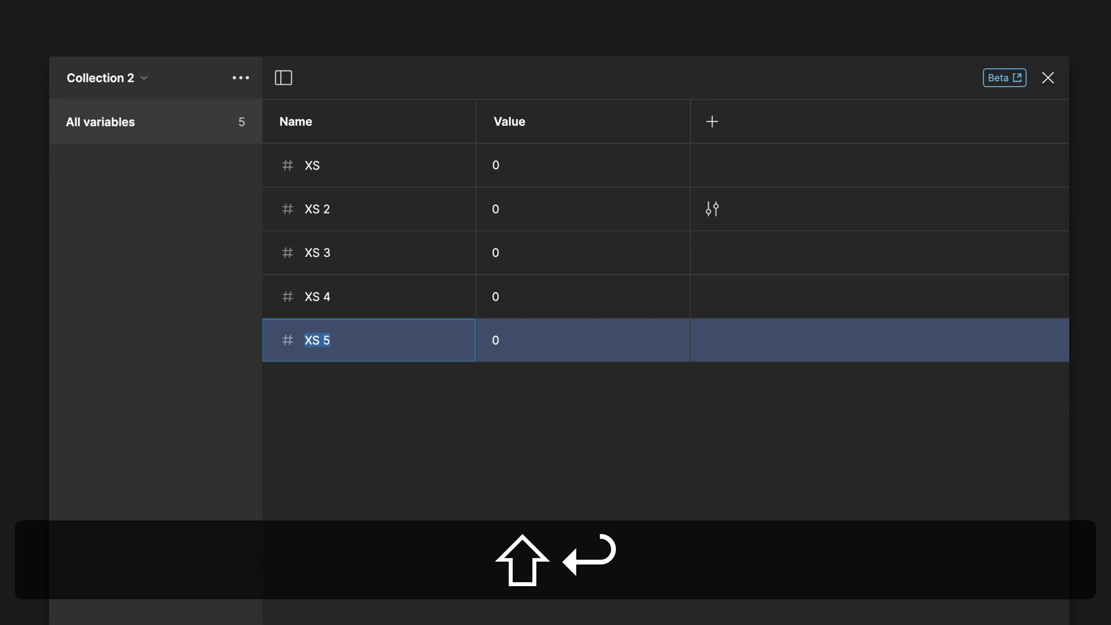
# - Add four number variables below XS and name them S, M, L and XL
pyautogui.click(323, 213)
pyautogui.doubleClick(322, 213)
pyautogui.write('S')
pyautogui.doubleClick(332, 248)
pyautogui.write('M')
pyautogui.doubleClick(324, 288)
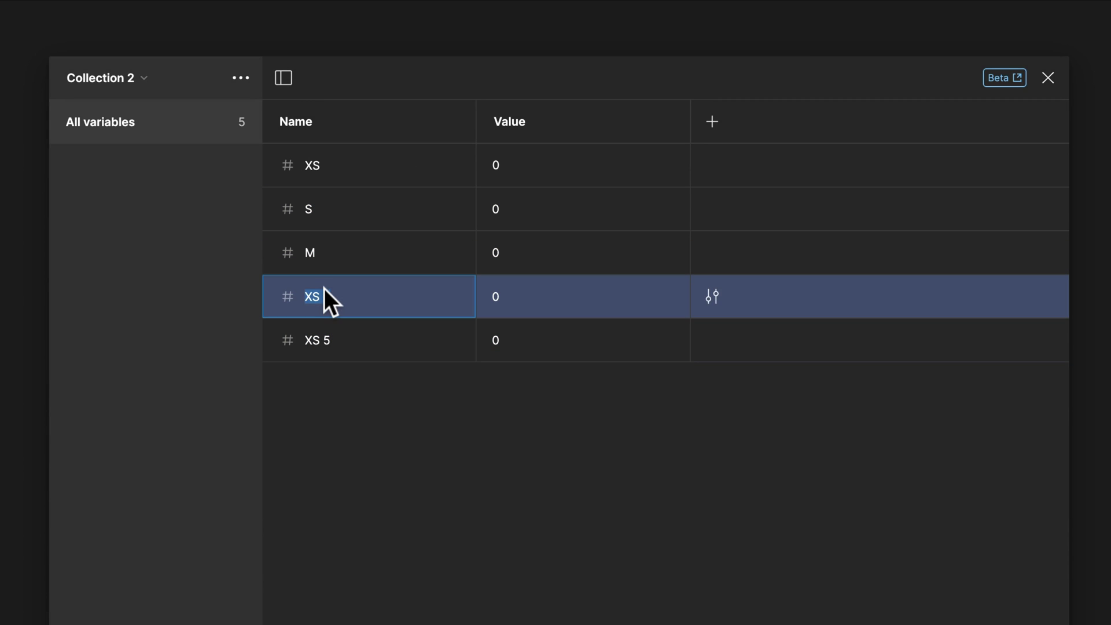
pyautogui.write('L')
pyautogui.doubleClick(310, 337)
# - Raise the XS, S, M, L and XL values to 8, 16, 24, 24 and 40
pyautogui.click(508, 160)
pyautogui.hotkey('shift', 'Up')
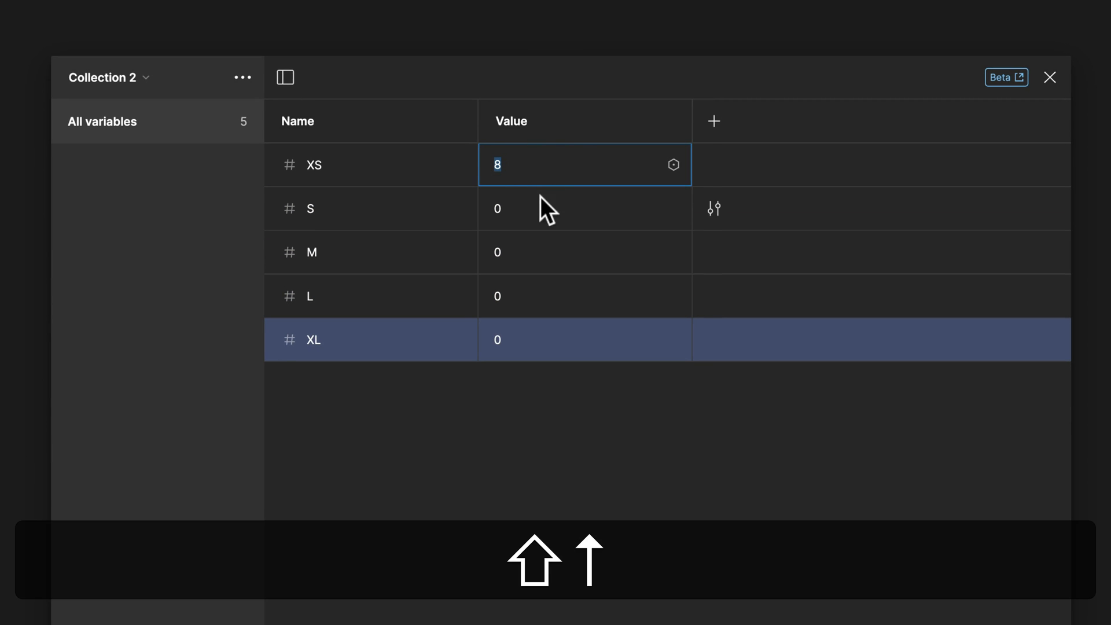
pyautogui.click(535, 209)
pyautogui.hotkey('shift', 'Up')
pyautogui.hotkey('shift', 'Up')
pyautogui.click(516, 252)
pyautogui.hotkey('shift', 'Up')
pyautogui.hotkey('shift', 'Up')
pyautogui.click(516, 296)
pyautogui.hotkey('shift', 'Up')
pyautogui.hotkey('shift', 'Up')
pyautogui.hotkey('shift', 'Up')
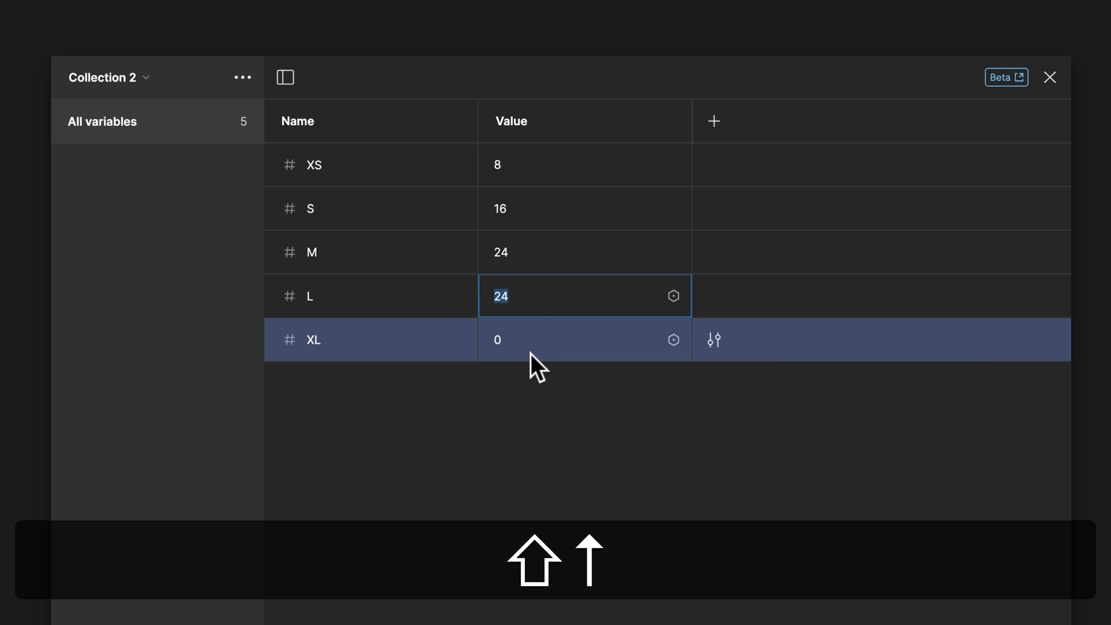
pyautogui.click(502, 339)
pyautogui.hotkey('shift', 'Up')
pyautogui.hotkey('shift', 'Up')
pyautogui.hotkey('shift', 'Up')
pyautogui.hotkey('shift', 'Up')
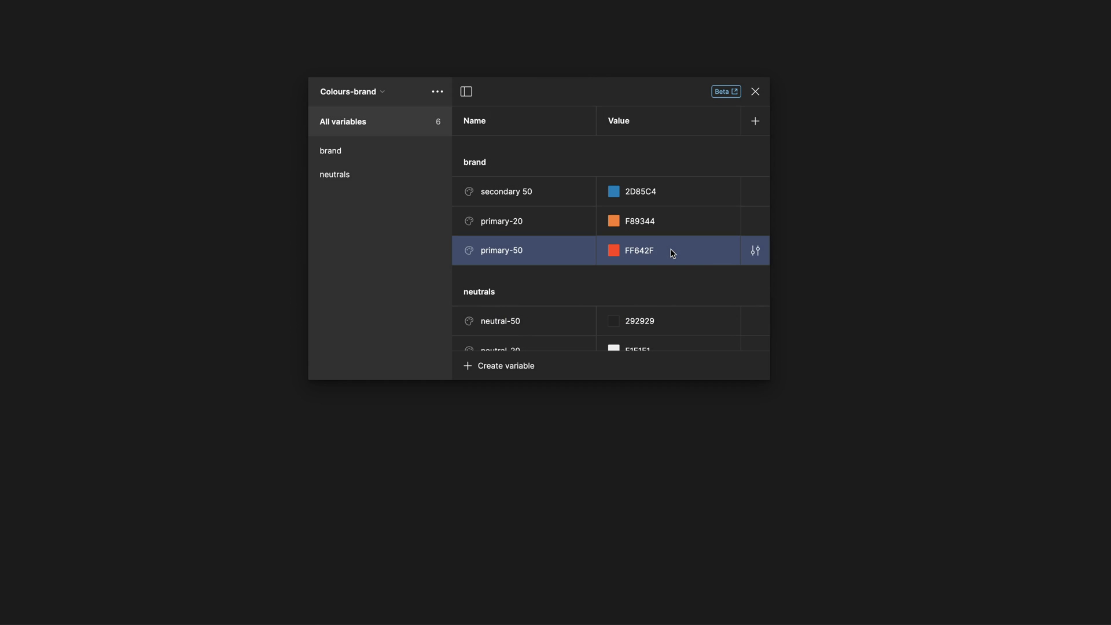
# - Alias primary-50 to the red-50 primitive from the Libraries list
pyautogui.rightClick(670, 250)
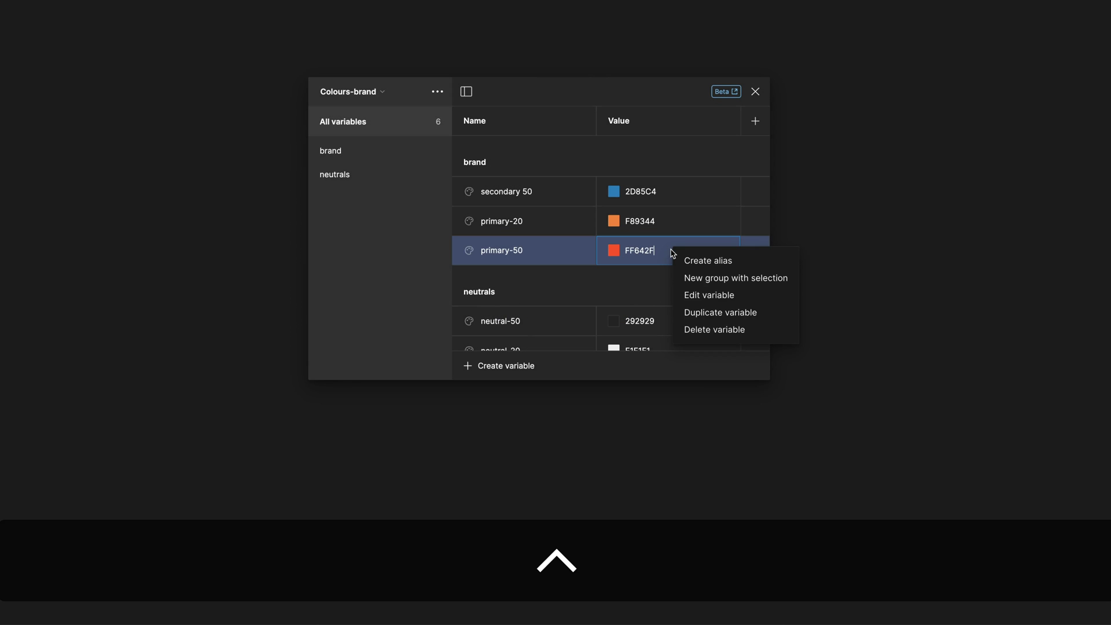
pyautogui.click(736, 265)
pyautogui.scroll(-10, 701, 377)
pyautogui.click(668, 466)
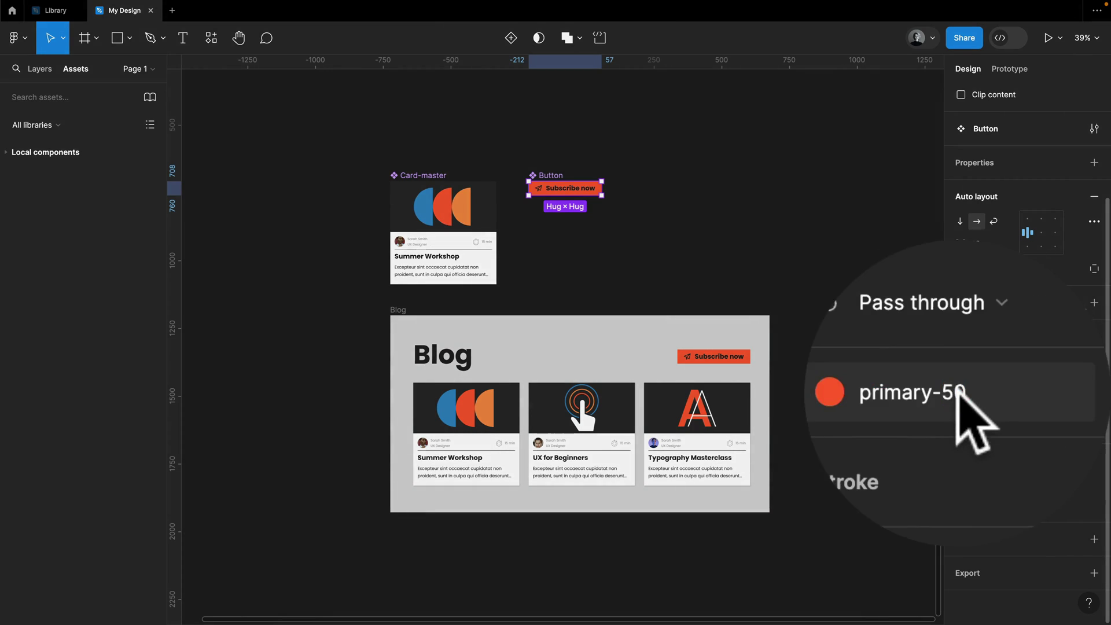
# - In the Library file, convert the colour styles into variables with the styles-to-variables plugin
pyautogui.click(52, 11)
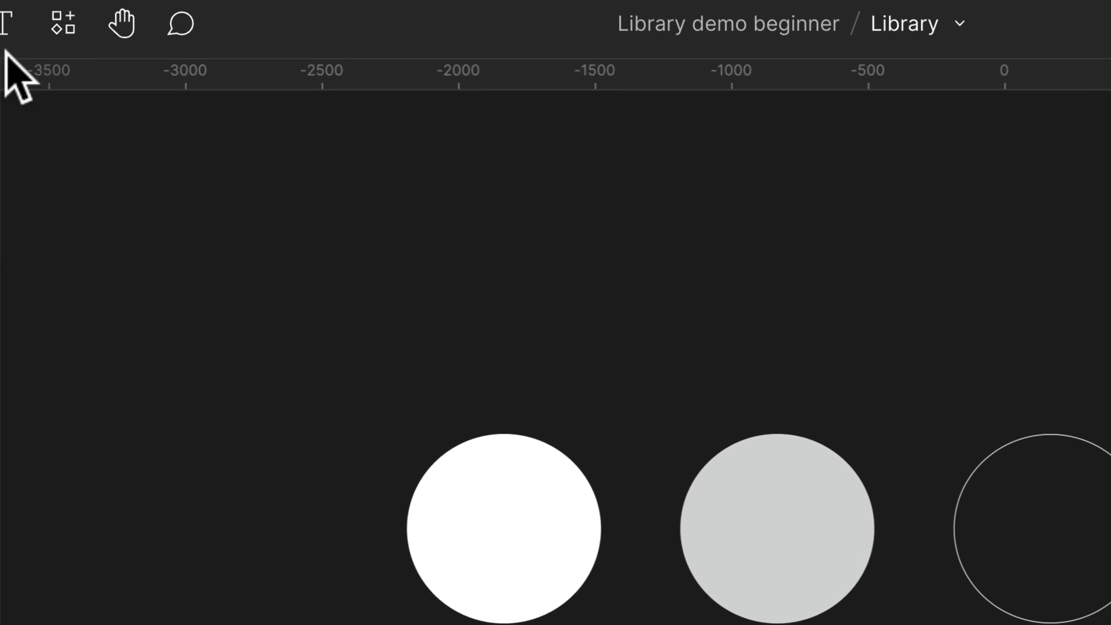
pyautogui.click(212, 37)
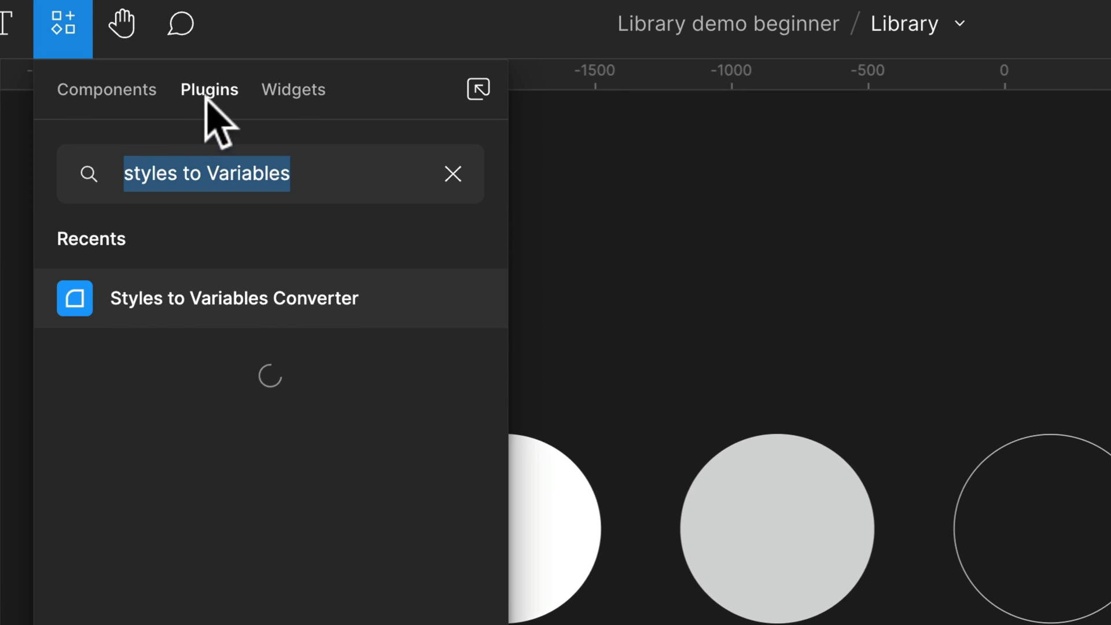
pyautogui.click(228, 298)
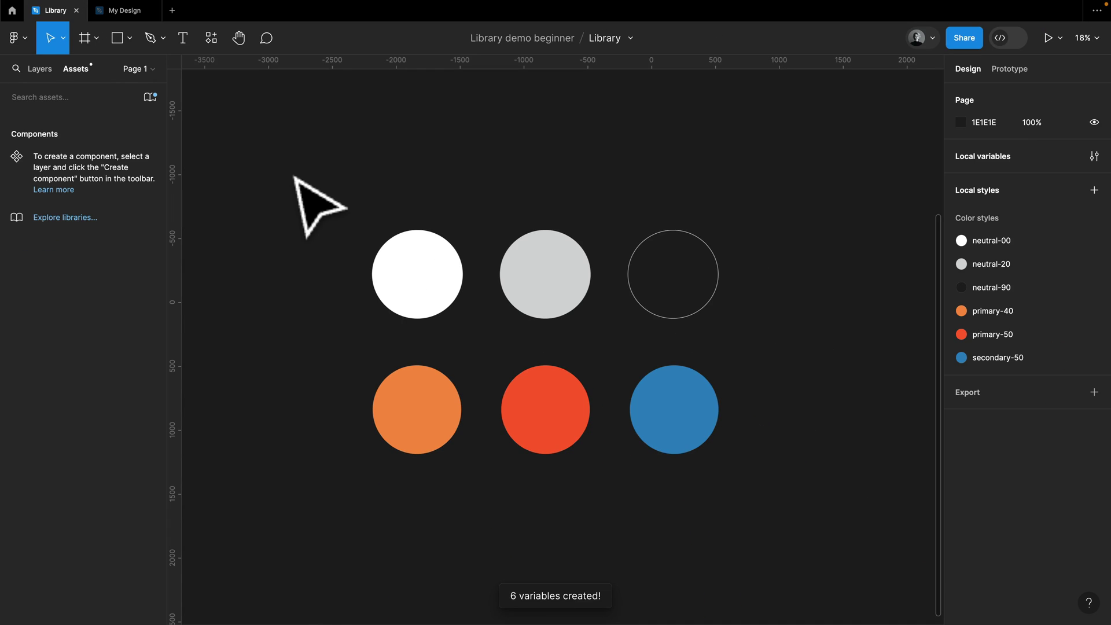
# - Review the six variables in the Color Styles collection
pyautogui.click(1094, 156)
pyautogui.click(491, 81)
pyautogui.click(468, 97)
pyautogui.click(851, 80)
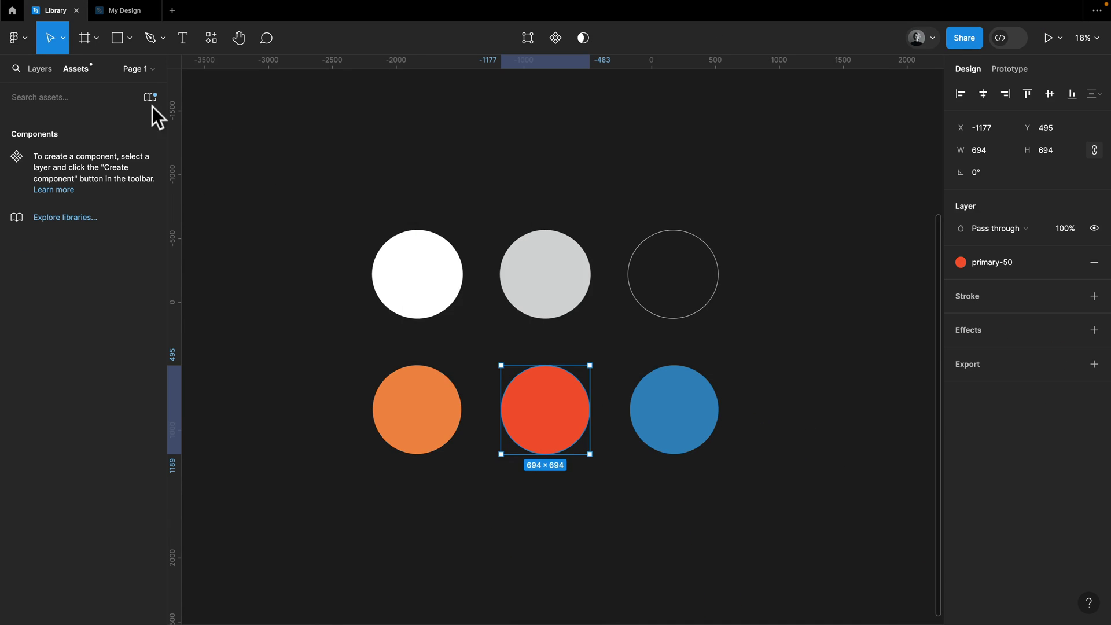
# - Publish the Library's seven changes
pyautogui.click(150, 96)
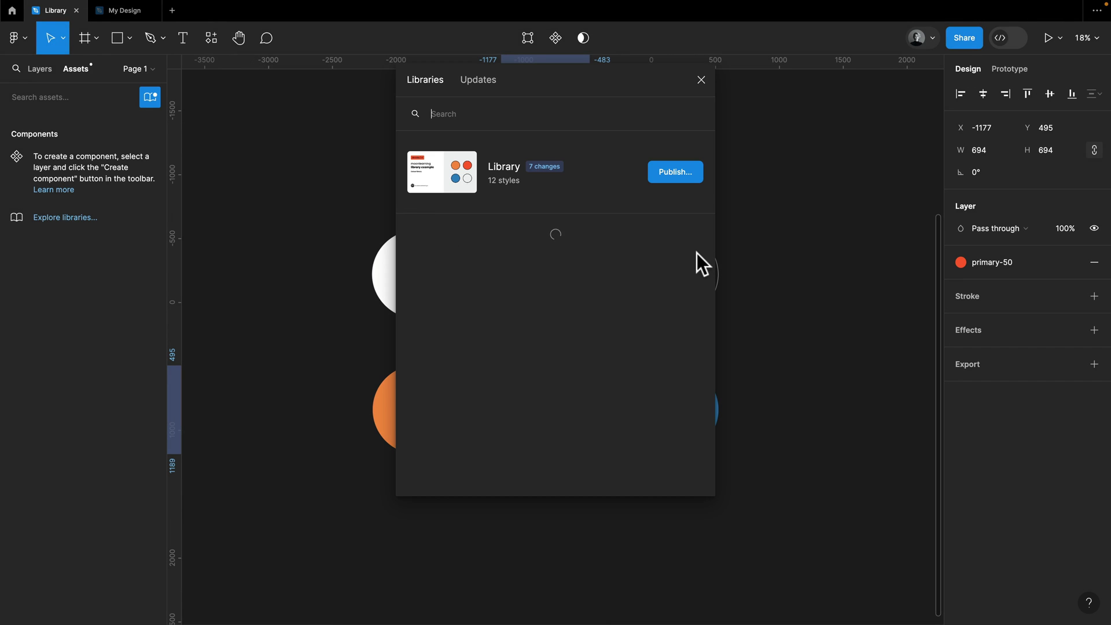
pyautogui.click(676, 175)
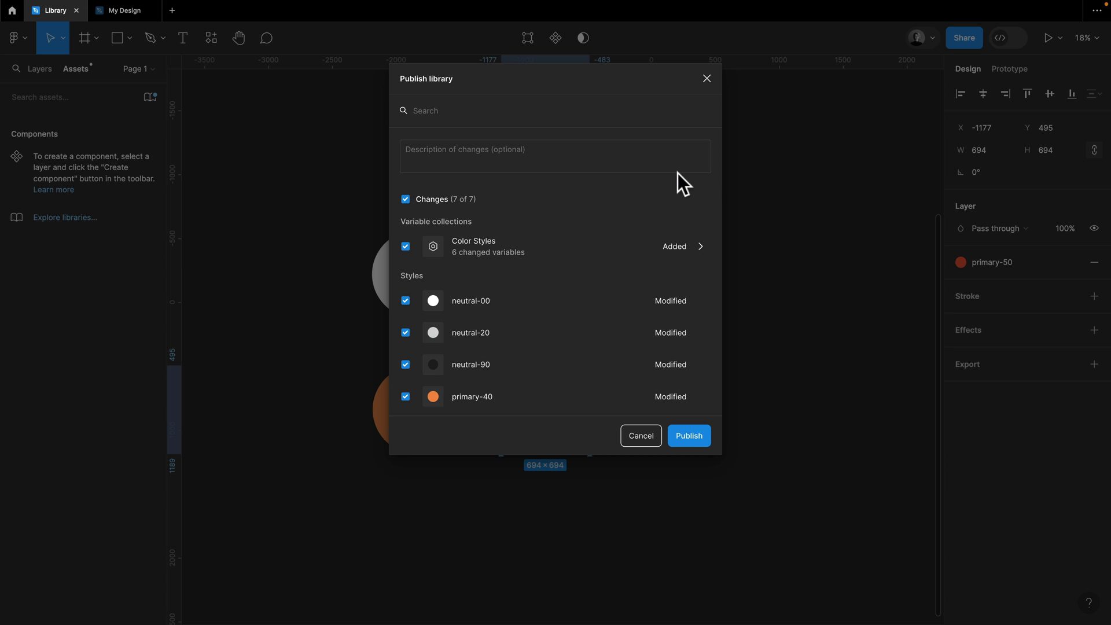
pyautogui.click(689, 435)
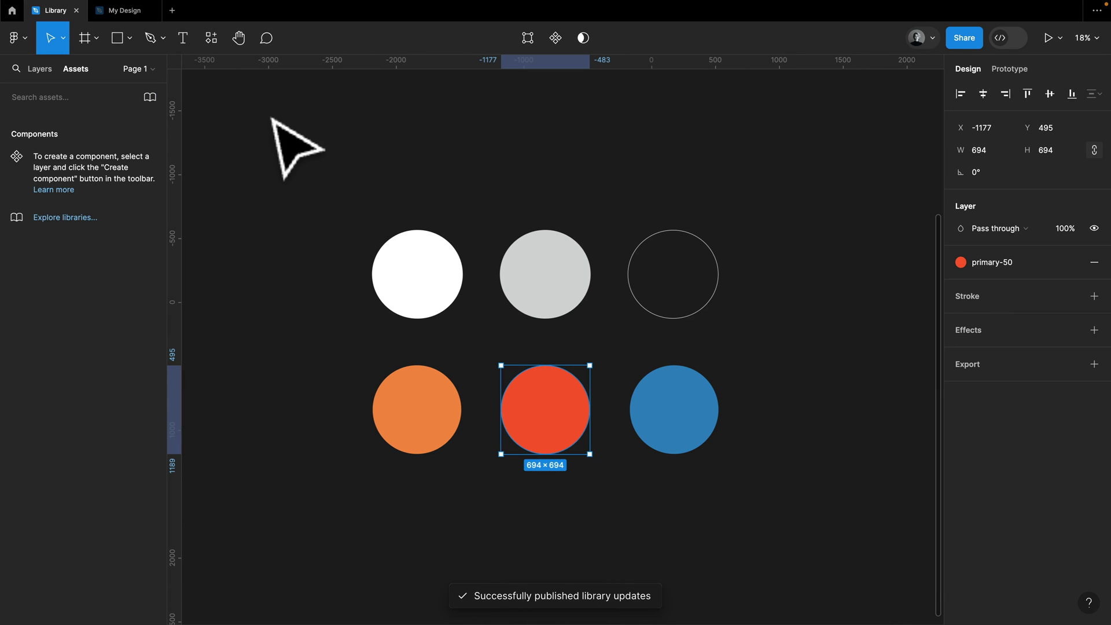
# - In My Design, accept all library updates and check the Subscribe now button's fill colours
pyautogui.click(118, 11)
pyautogui.click(1033, 598)
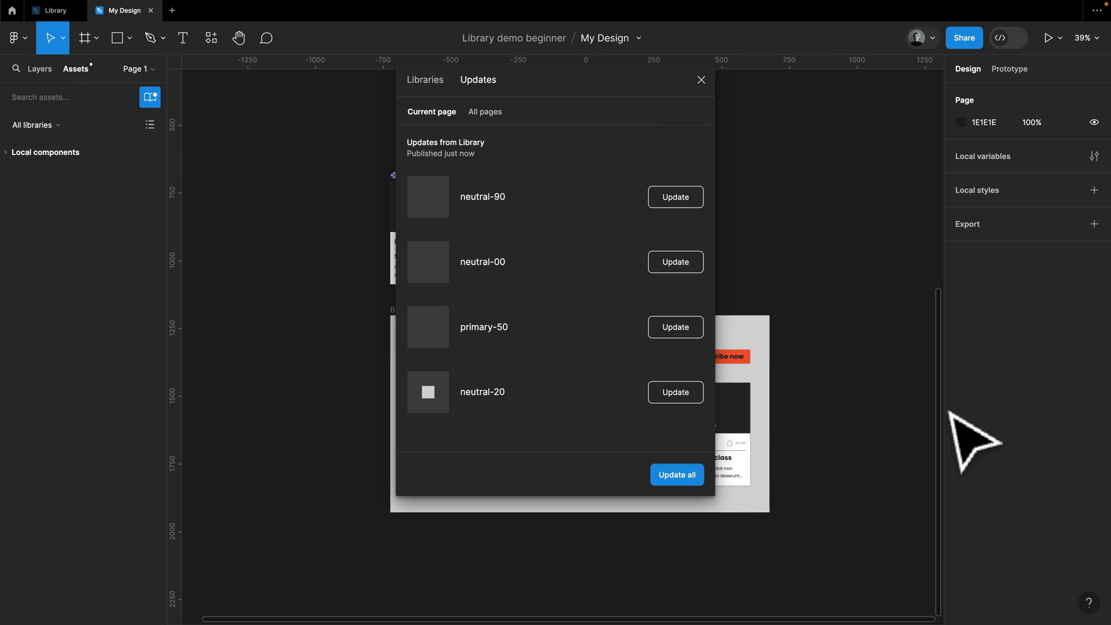
pyautogui.click(687, 484)
pyautogui.click(576, 190)
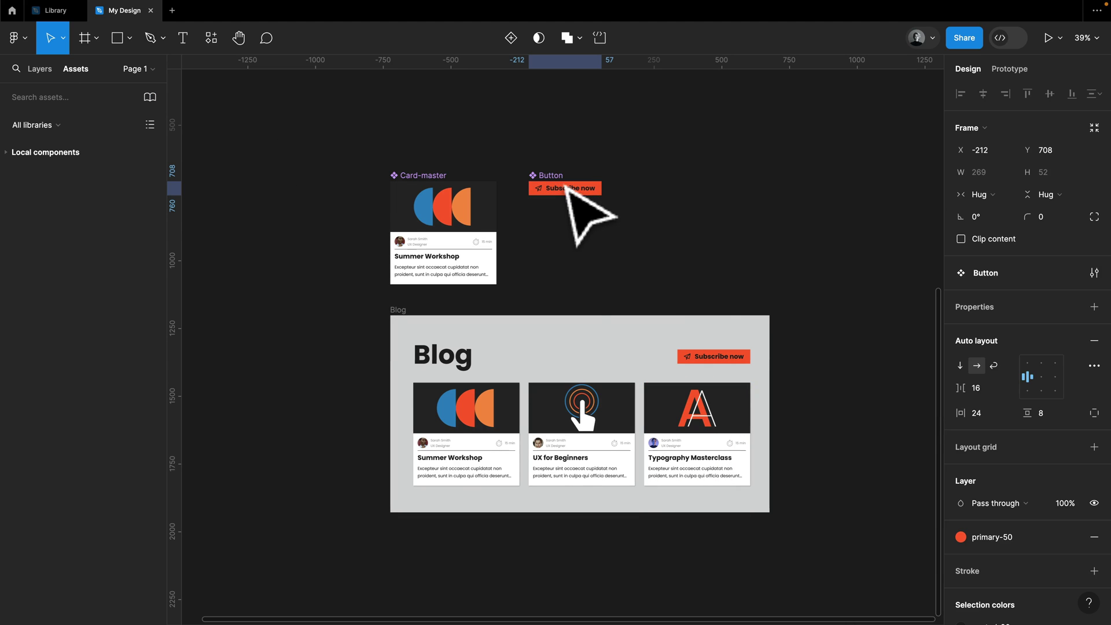
pyautogui.scroll(-4, 983, 503)
pyautogui.click(1001, 393)
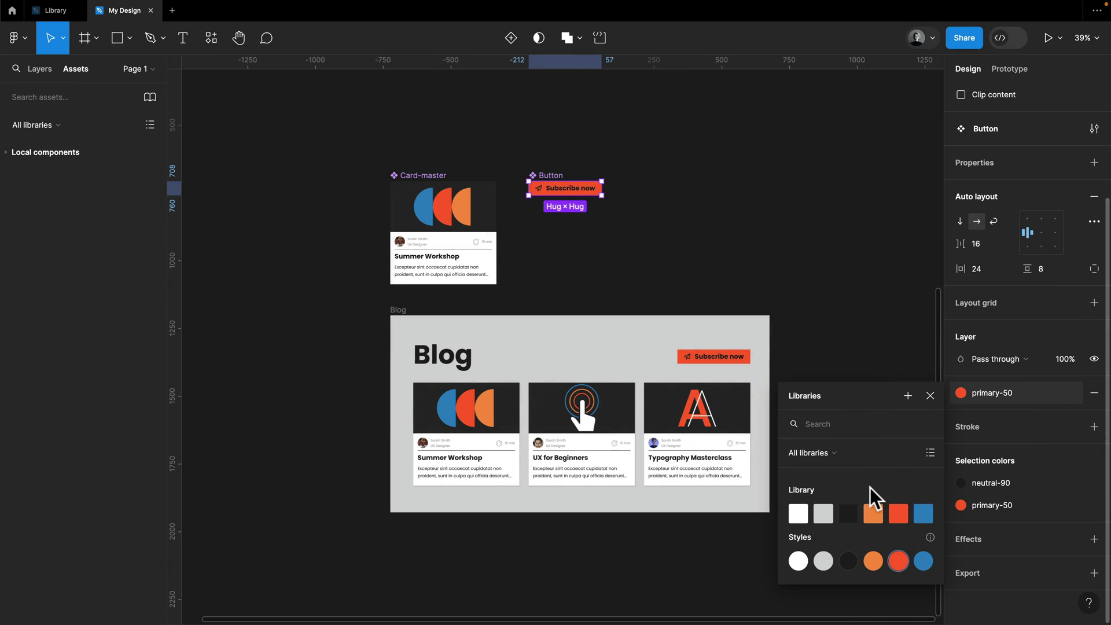
pyautogui.click(922, 356)
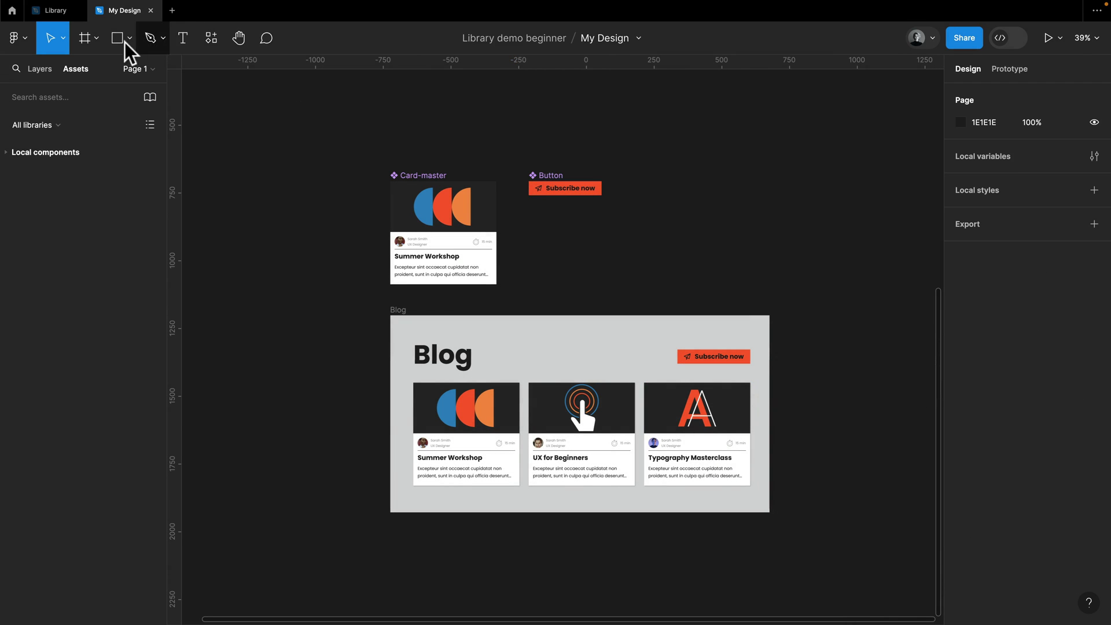
# - In the Library file, delete all six local colour styles
pyautogui.click(56, 10)
pyautogui.press('Escape')
pyautogui.click(1042, 237)
pyautogui.keyDown('shift'); pyautogui.click(1034, 356); pyautogui.keyUp('shift')
pyautogui.rightClick(1035, 358)
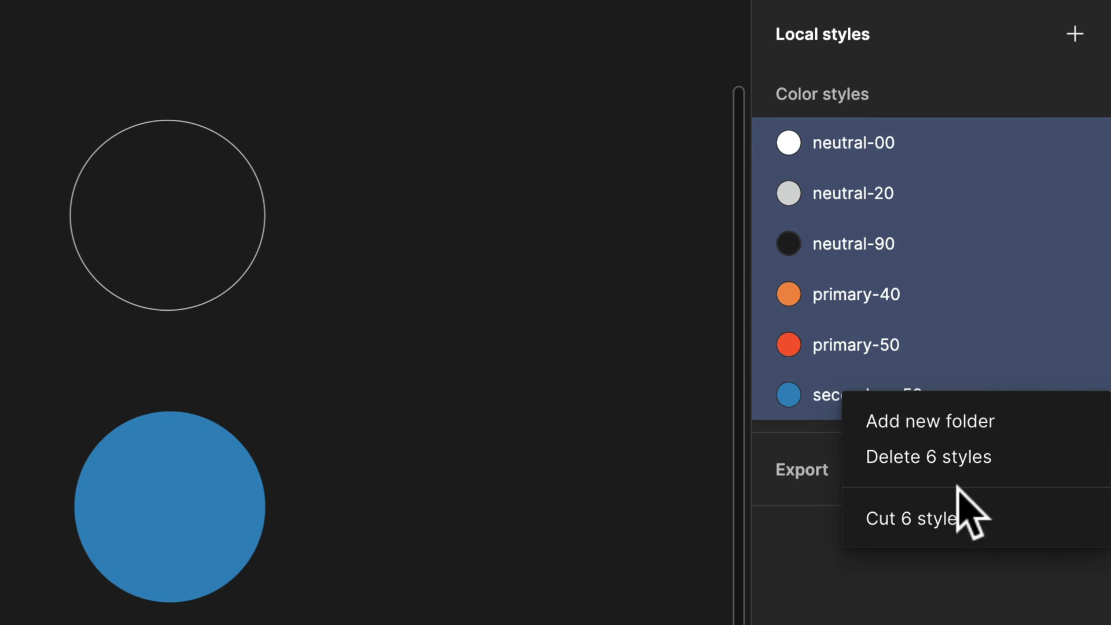
pyautogui.click(960, 509)
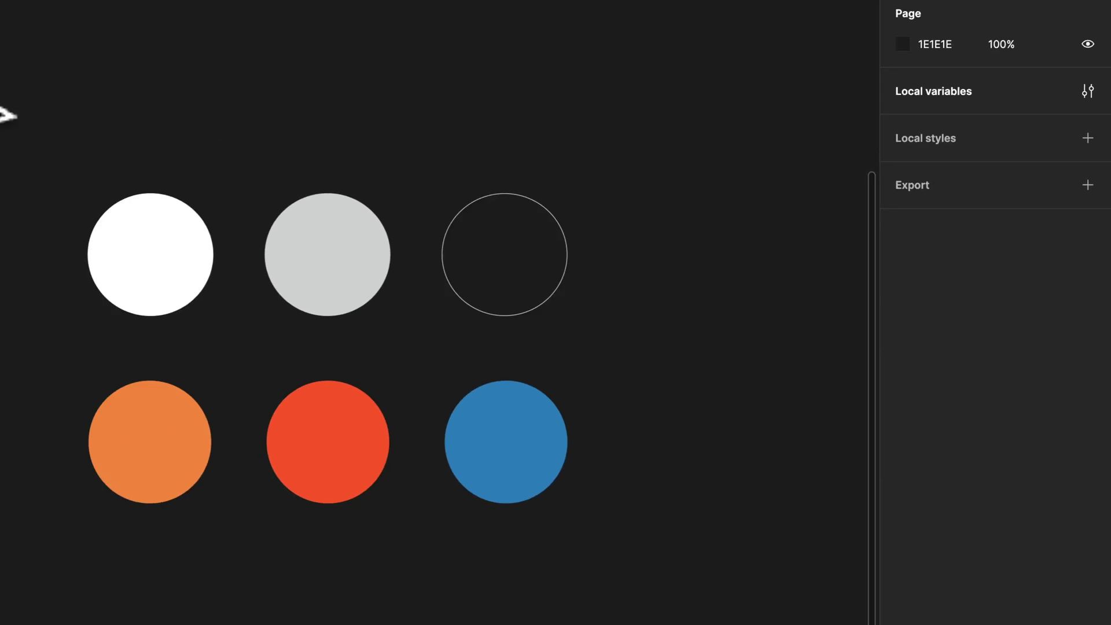
# - Publish the style removals, then select My Design's button to confirm its primary-50 fill
pyautogui.click(150, 97)
pyautogui.click(675, 171)
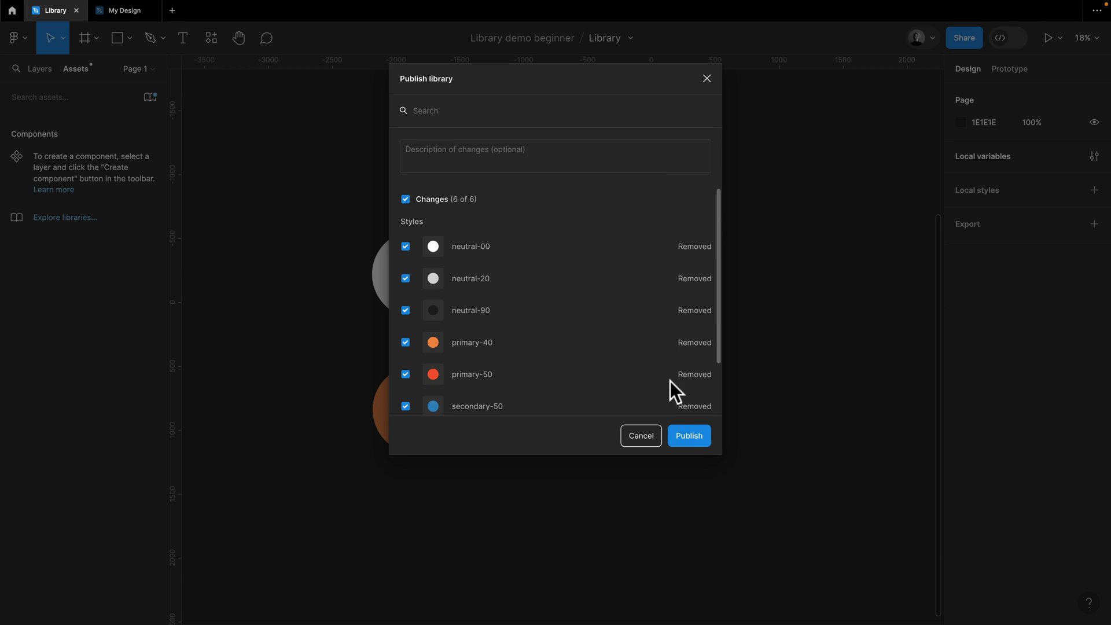
pyautogui.click(689, 436)
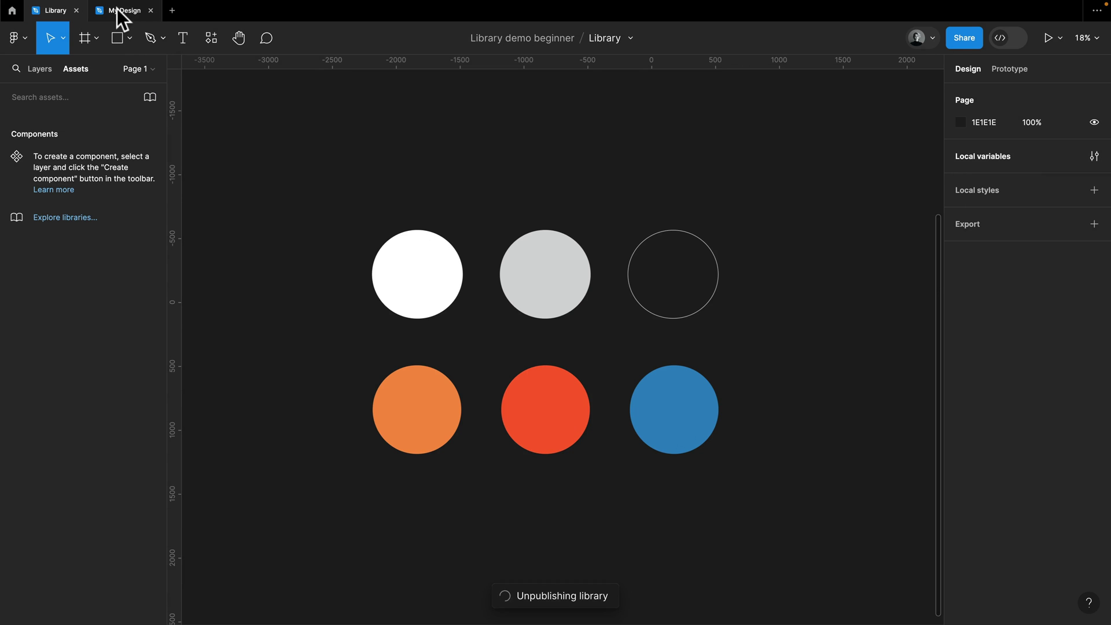
pyautogui.click(116, 9)
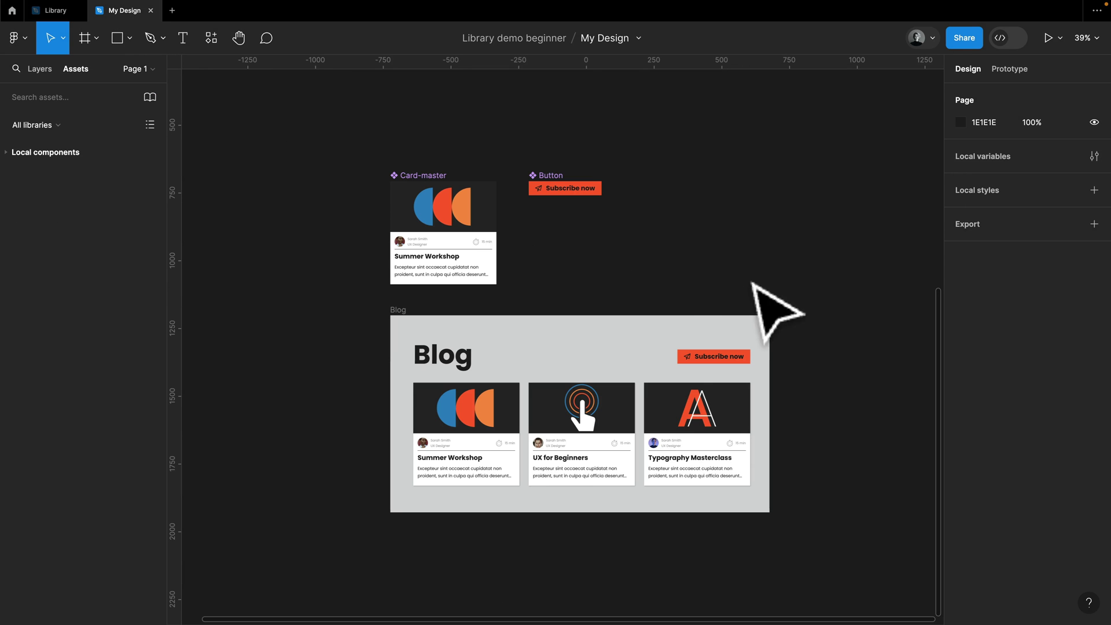
pyautogui.click(565, 189)
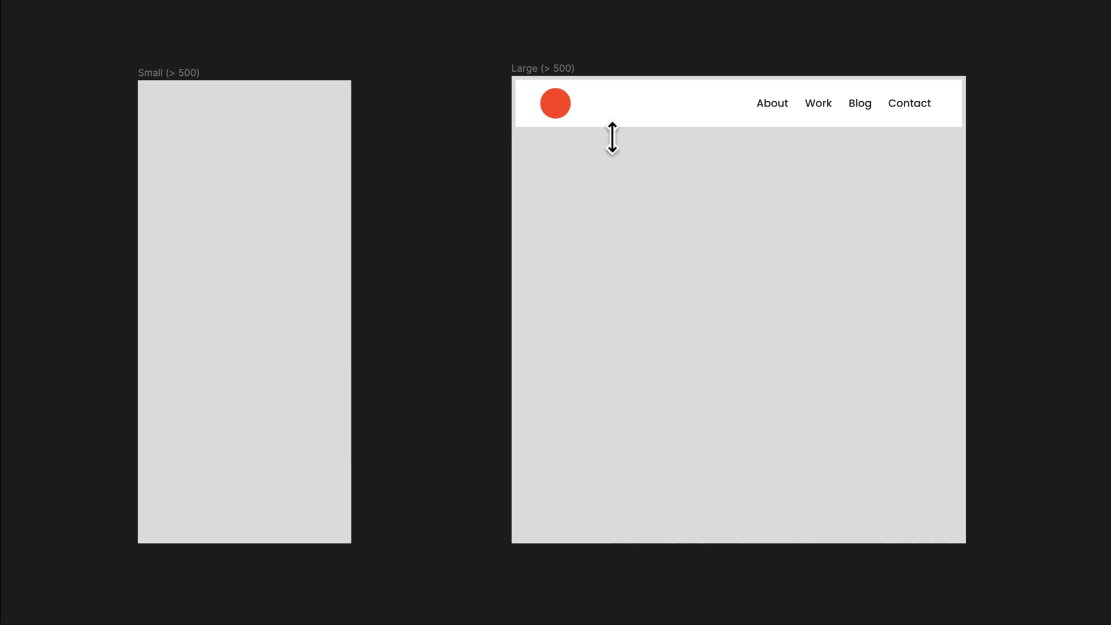
# - Move the desktop nav bar from the Large frame into the Small frame
pyautogui.click(650, 132)
pyautogui.moveTo(650, 131); pyautogui.dragTo(286, 141)
pyautogui.click(422, 203)
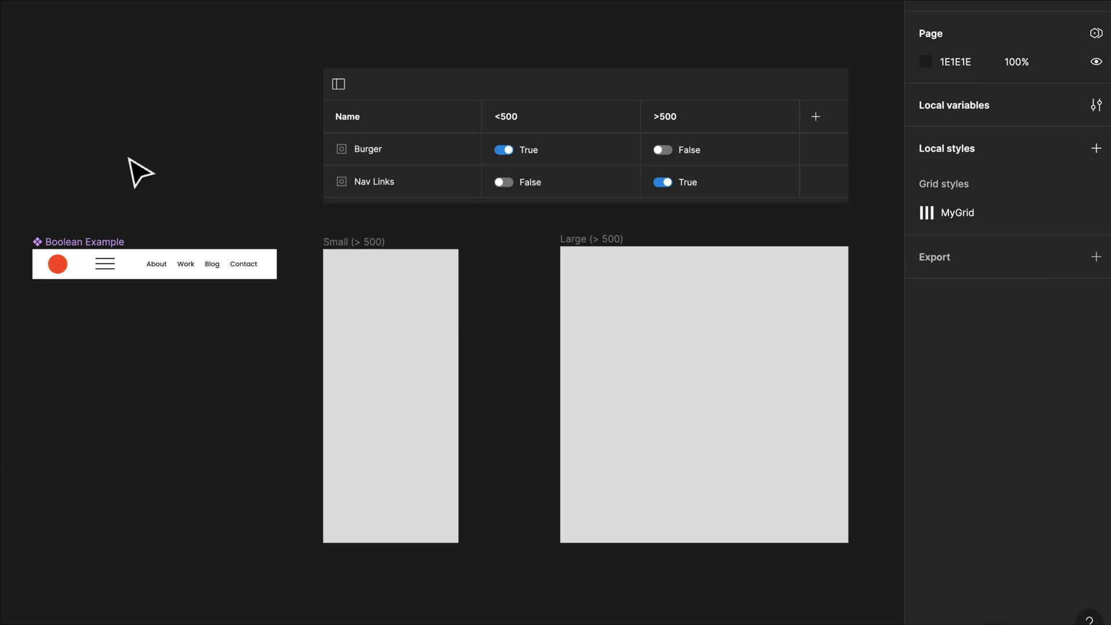
# - Bind the hamburger's visibility to the Burger variable and the nav links' visibility to Nav Links
pyautogui.click(119, 272)
pyautogui.click(119, 272)
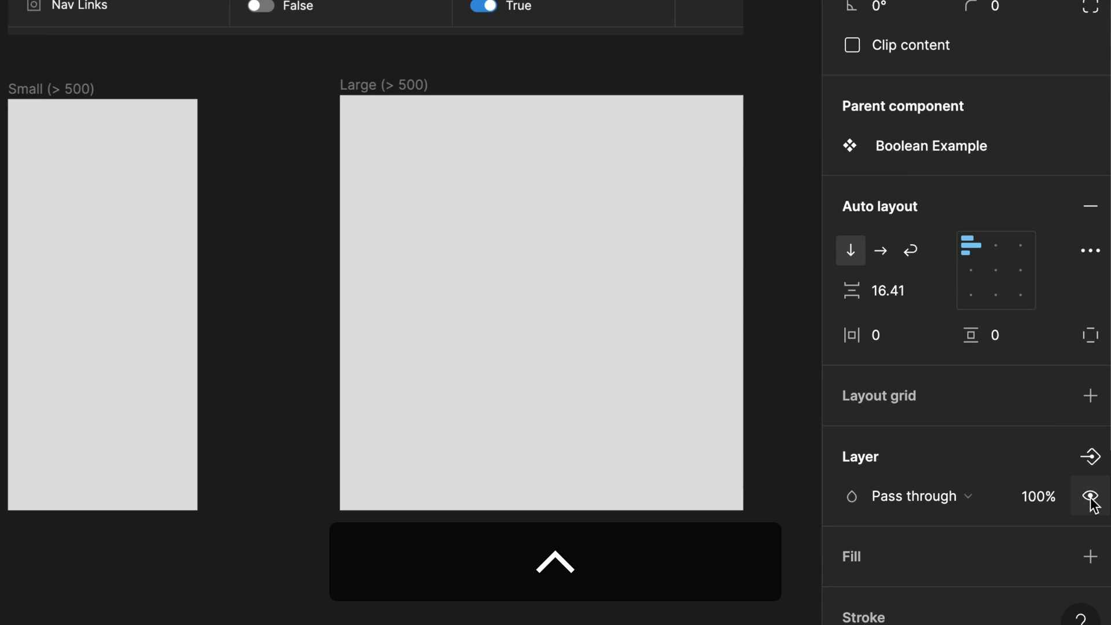
pyautogui.click(1089, 455)
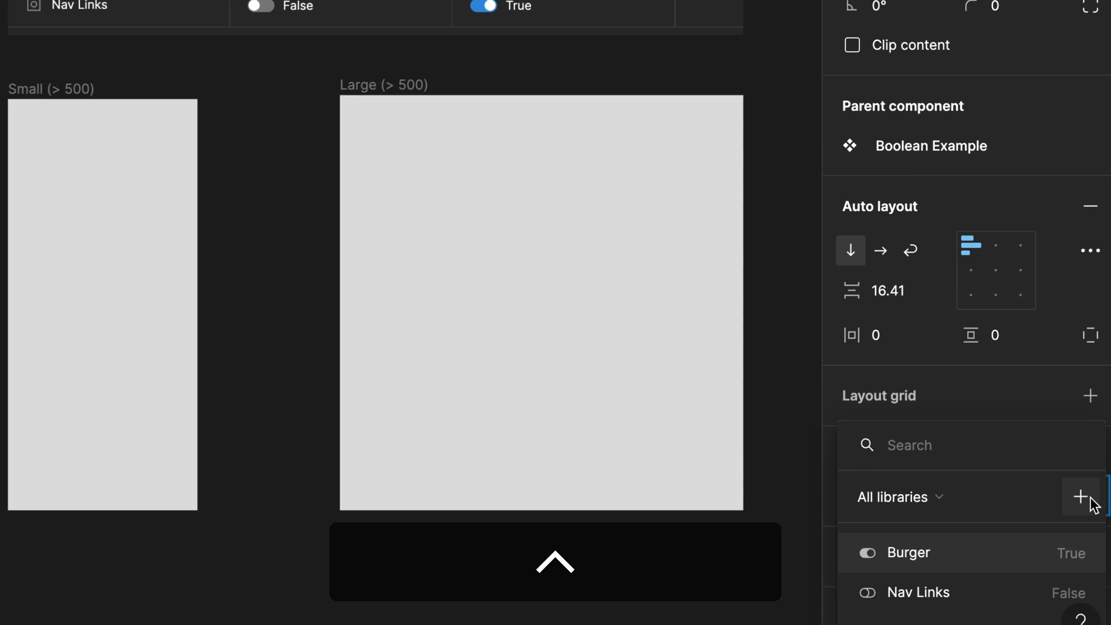
pyautogui.click(946, 553)
pyautogui.click(238, 268)
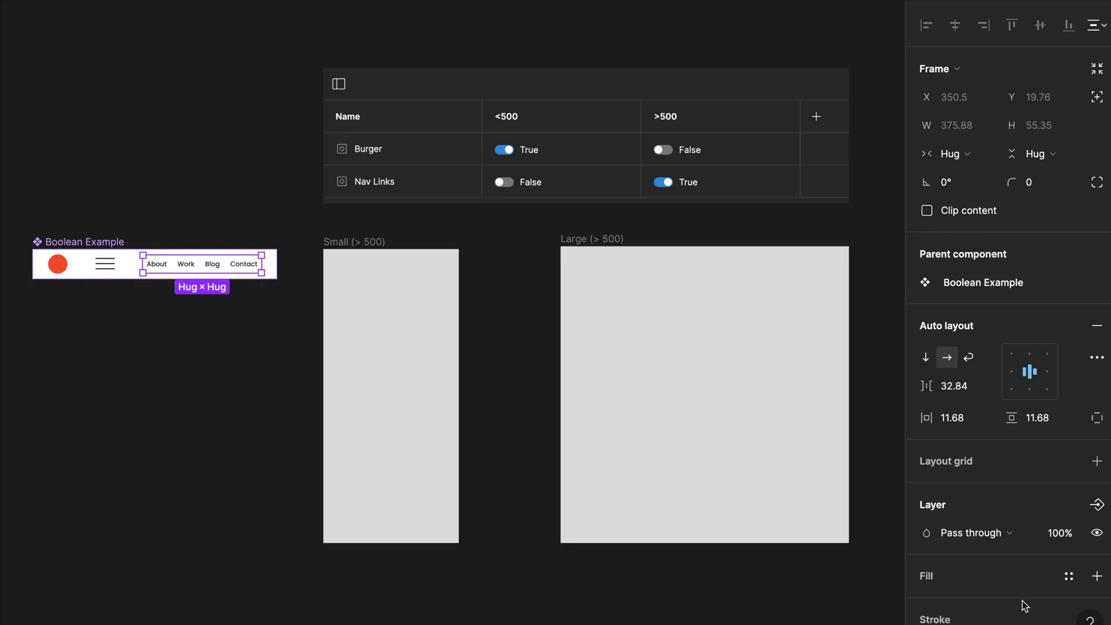
pyautogui.click(1090, 456)
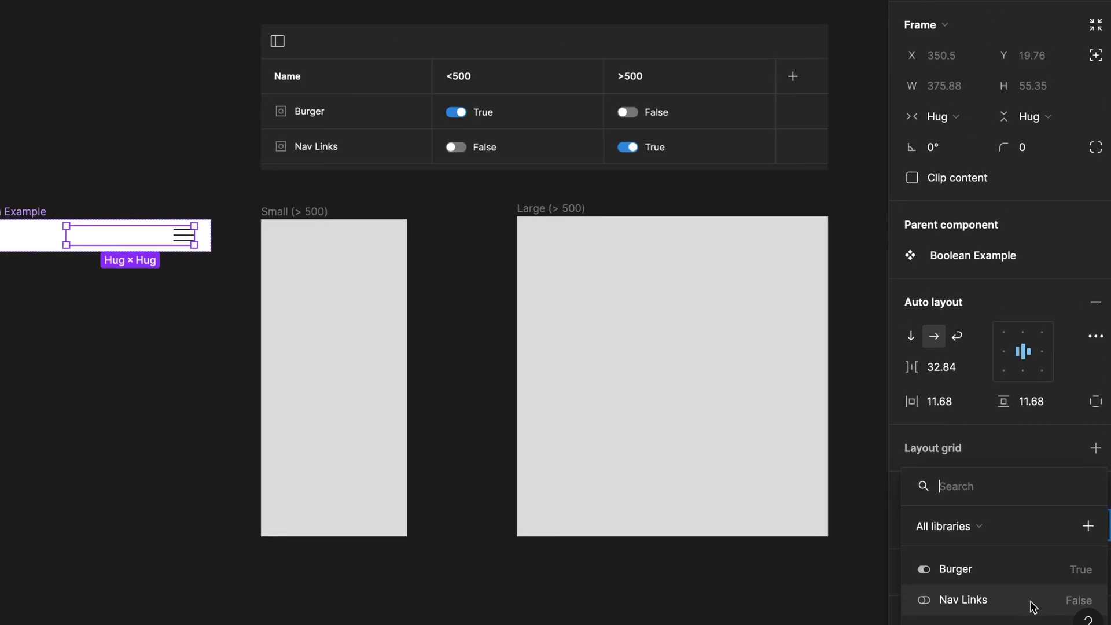
pyautogui.click(991, 588)
pyautogui.press('Escape')
# - Alt-drag a copy of Boolean Example into the Large frame and set its width to Fill container
pyautogui.moveTo(116, 258); pyautogui.dragTo(670, 349)
pyautogui.click(961, 153)
pyautogui.click(986, 196)
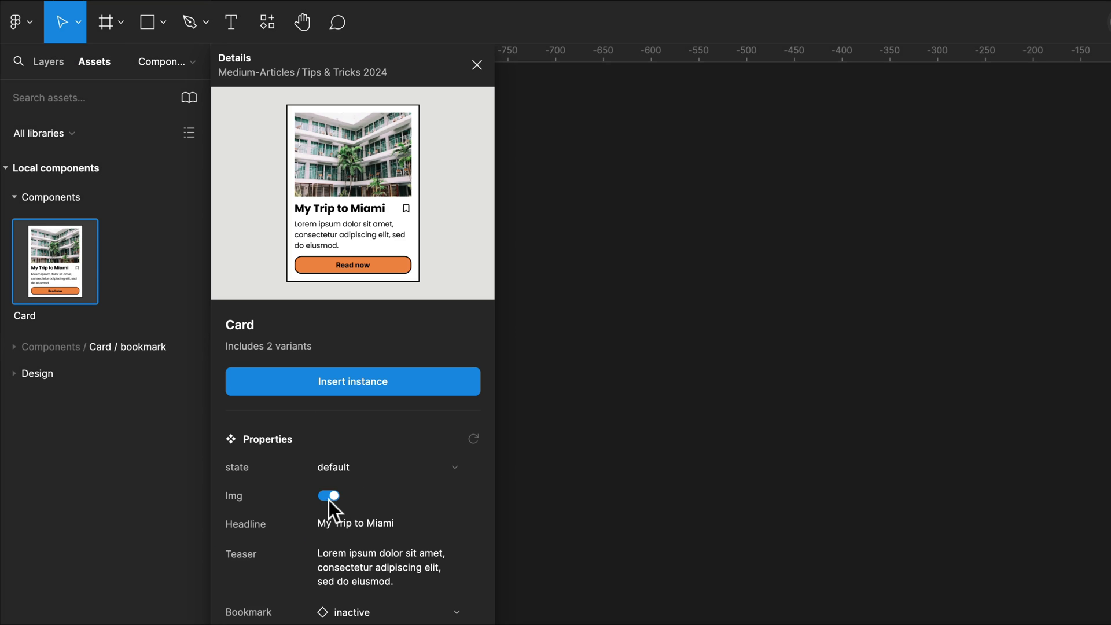
# - Toggle the Card preview's Img off and back on, then preview its hover state
pyautogui.click(329, 496)
pyautogui.click(331, 495)
pyautogui.click(432, 469)
pyautogui.click(403, 485)
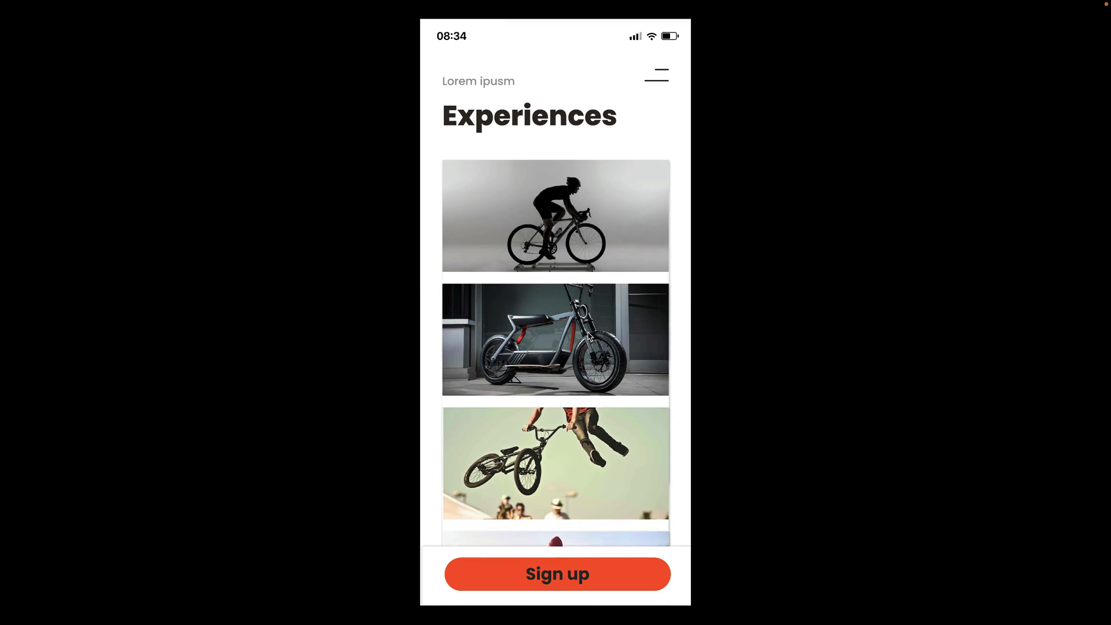
# - Open the cycling card's detail page, restart with R, and replay the smart-animate transition
pyautogui.click(574, 255)
pyautogui.press('r')
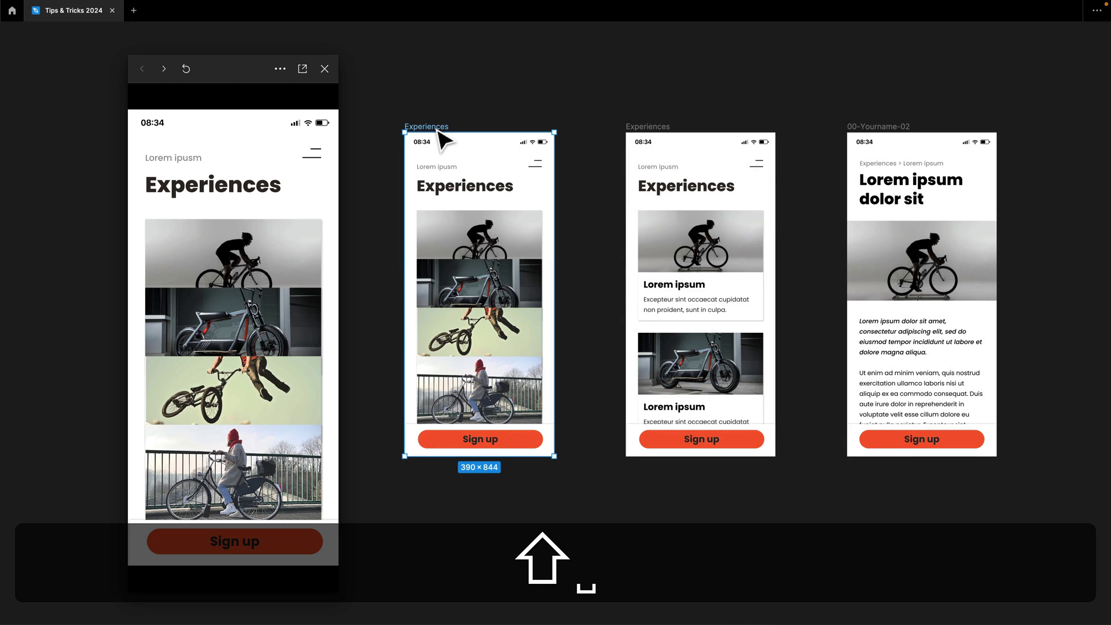
pyautogui.click(256, 278)
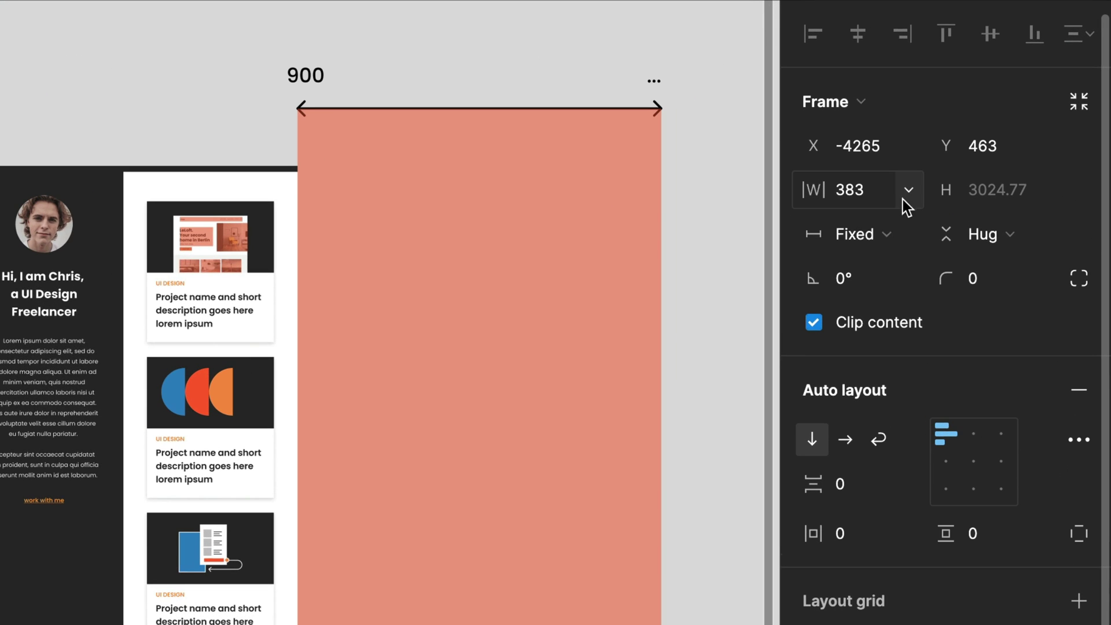
# - Give frame M a 901 minimum width, widen it to 1888, and add a maximum width
pyautogui.click(977, 125)
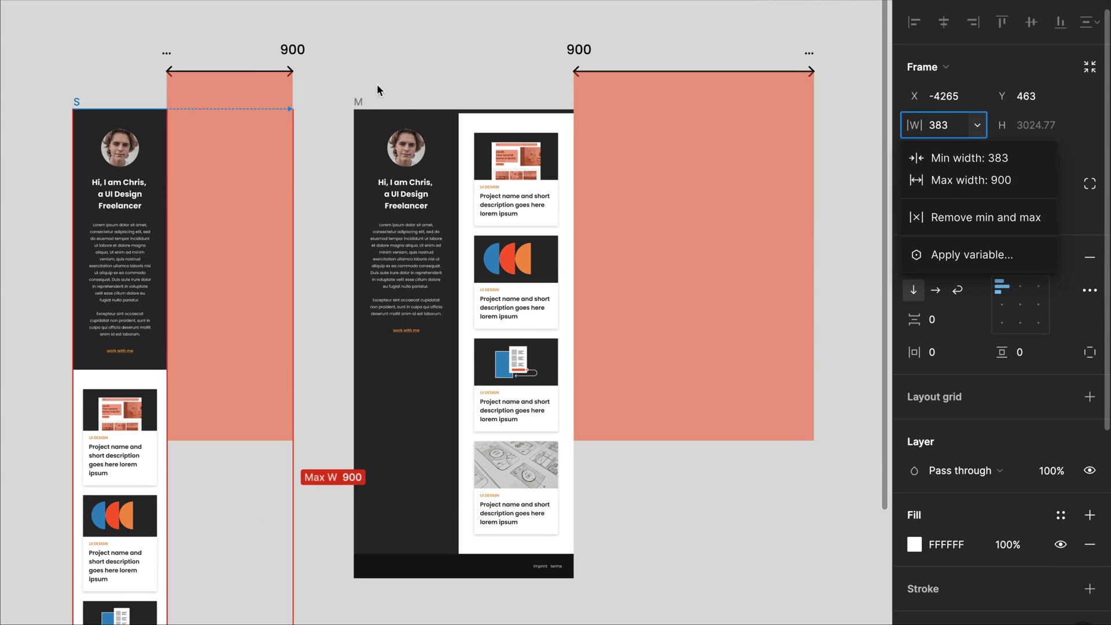
pyautogui.click(3, 172)
pyautogui.click(923, 176)
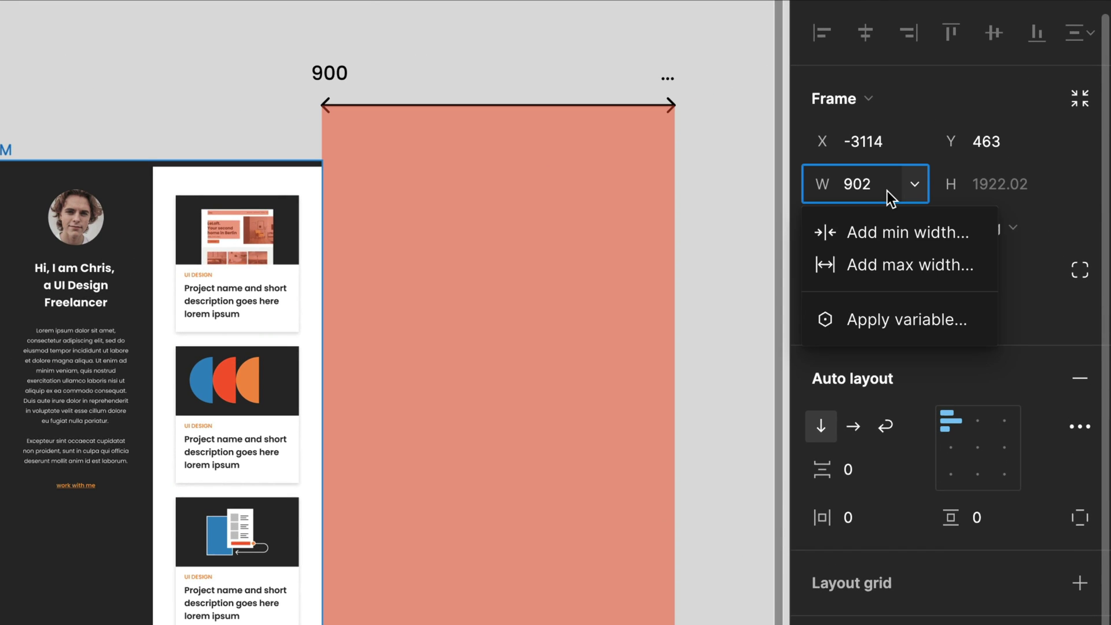
pyautogui.click(897, 230)
pyautogui.write('901')
pyautogui.press('Return')
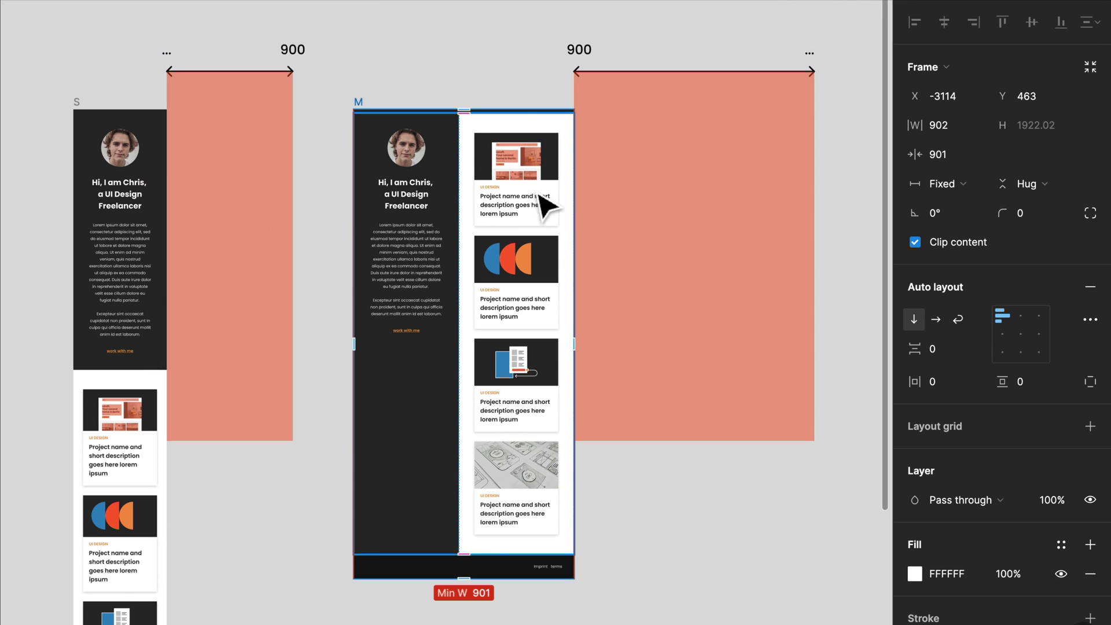
pyautogui.moveTo(590, 203); pyautogui.dragTo(831, 218)
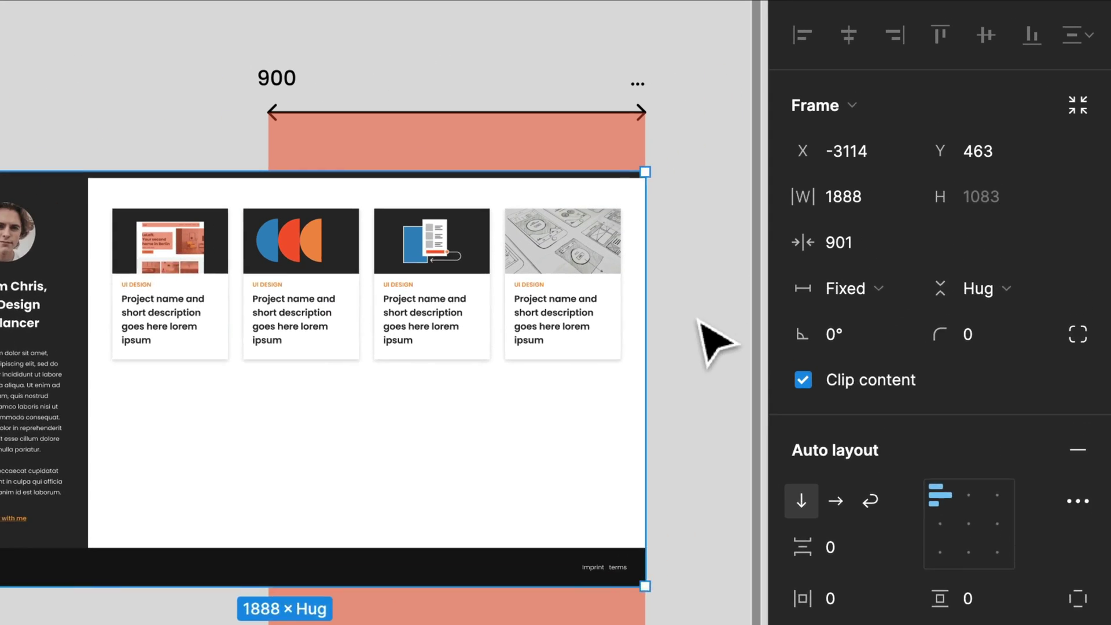
pyautogui.click(899, 204)
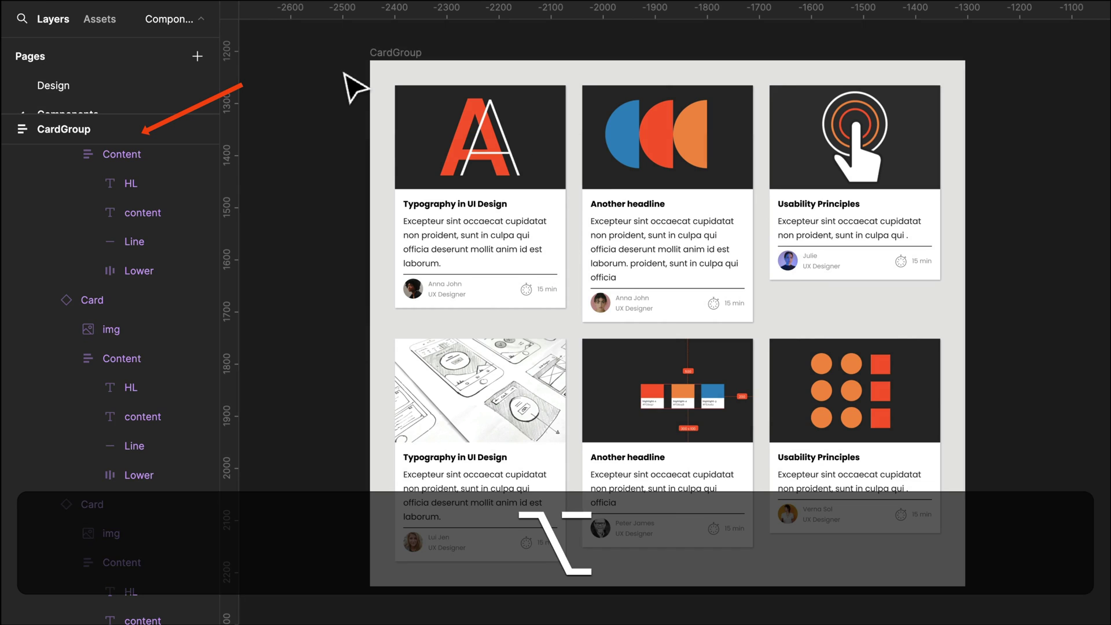
# - Collapse all layers with Alt+L, then select CardGroup, CardWrap, and finally its six cards
pyautogui.hotkey('alt', 'l')
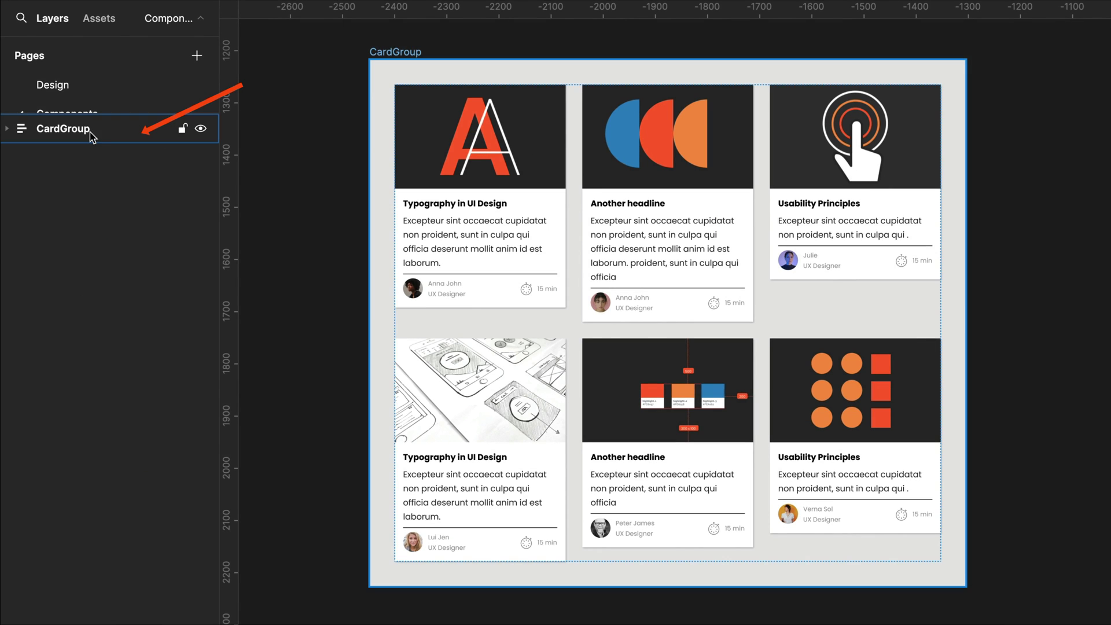
pyautogui.click(420, 64)
pyautogui.press('Return')
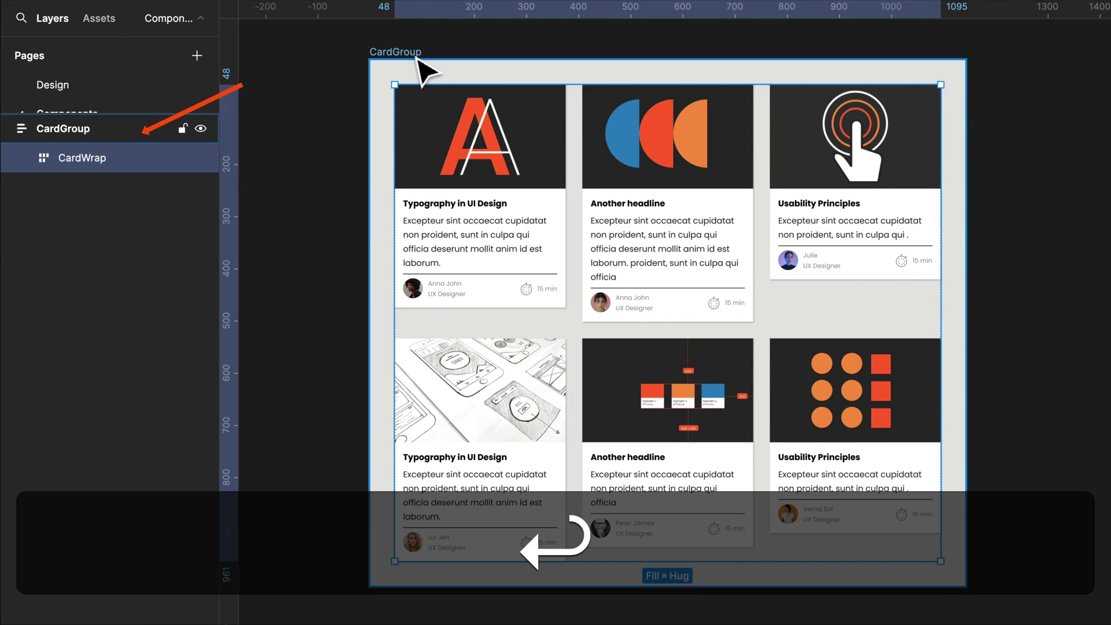
pyautogui.press('Return')
pyautogui.press('Return')
pyautogui.press('Return')
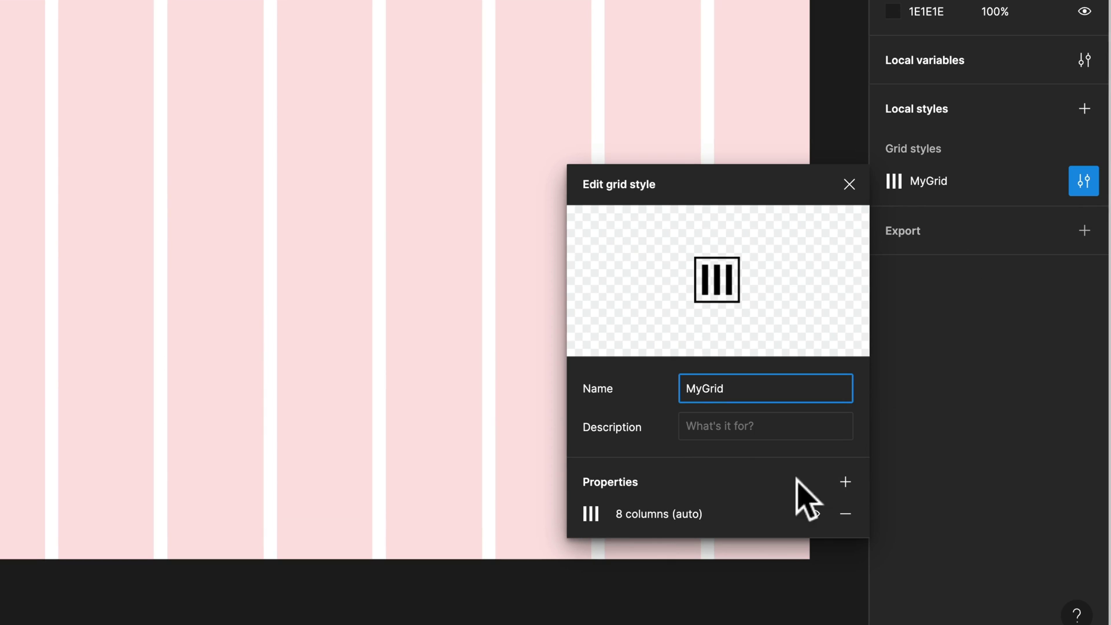
# - Add a second grid to the MyGrid style and set it to 8 rows
pyautogui.click(844, 482)
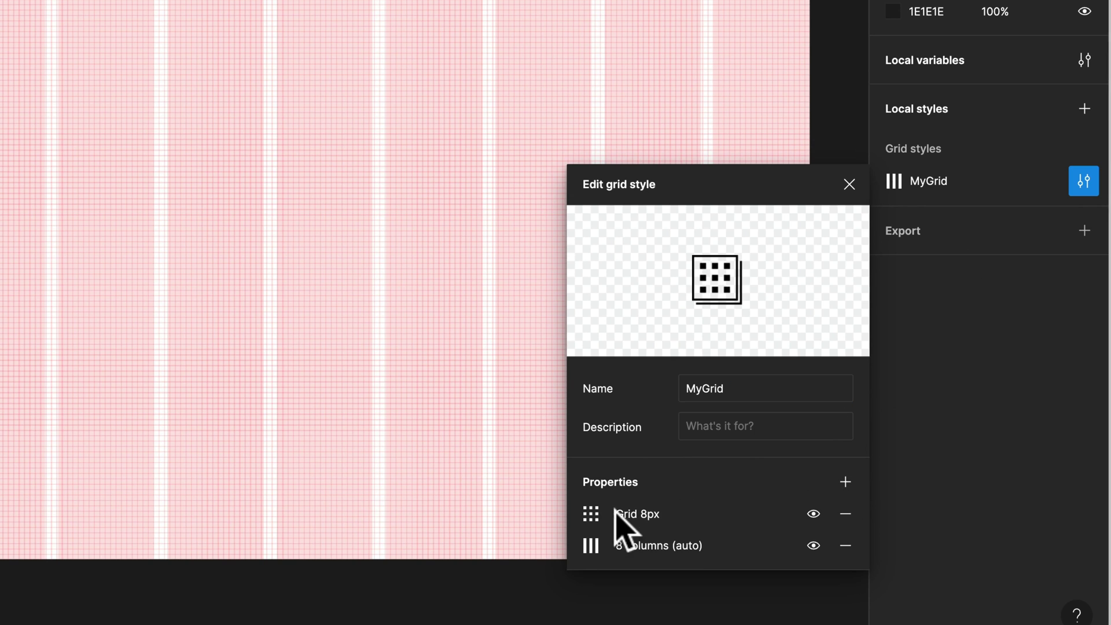
pyautogui.click(592, 514)
pyautogui.click(373, 518)
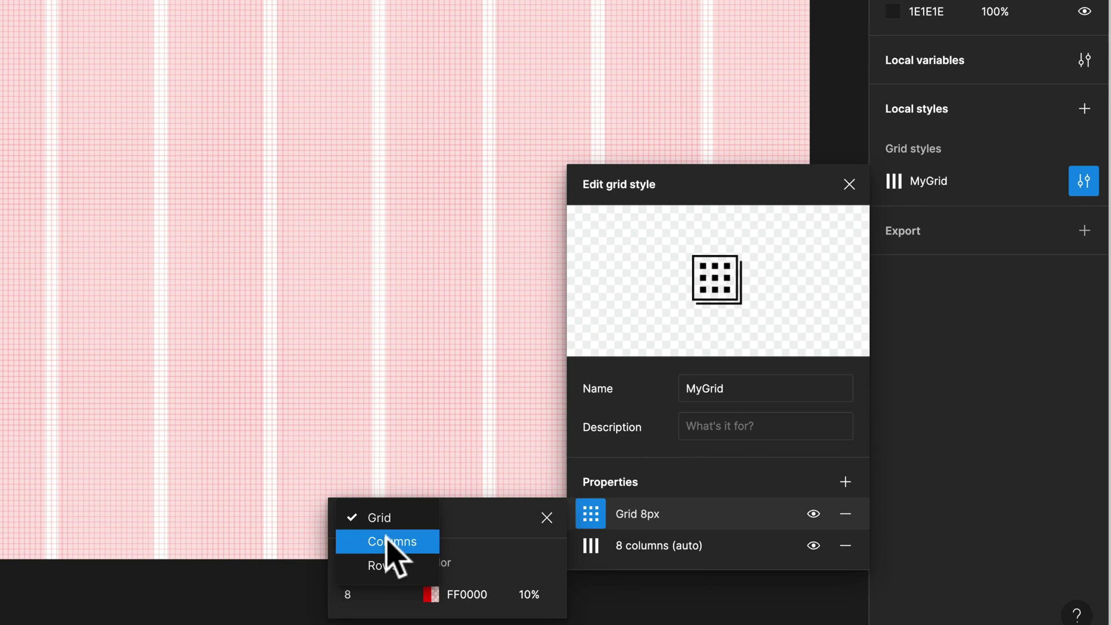
pyautogui.click(388, 565)
pyautogui.write('8')
pyautogui.press('Return')
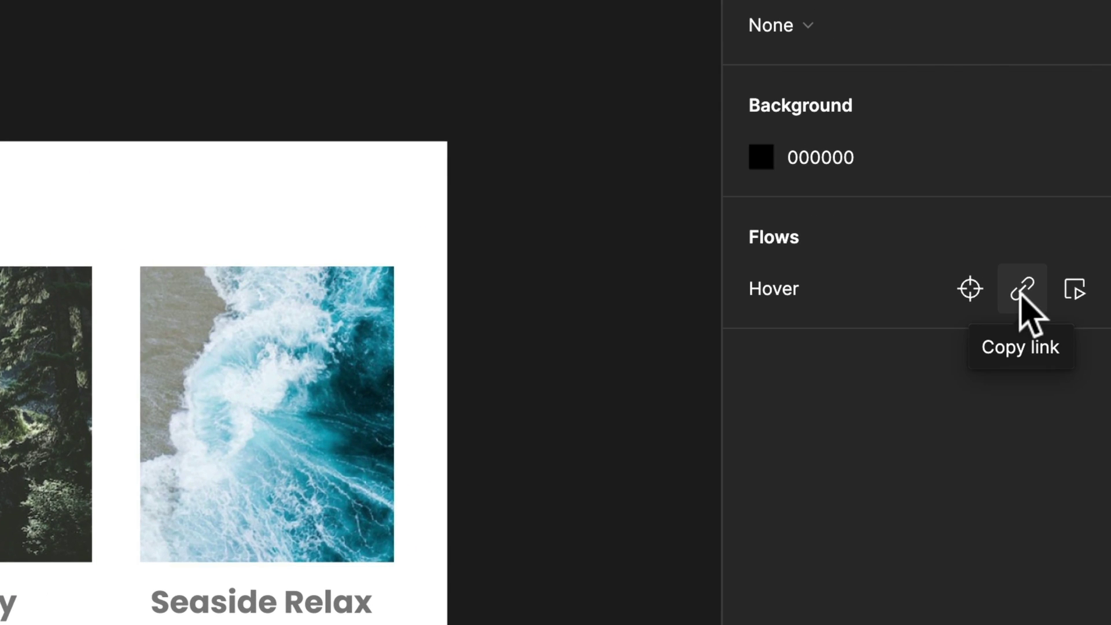
# - Paste the Hover flow link onto the Play Animation text and open the link for editing
pyautogui.click(1022, 289)
pyautogui.click(552, 483)
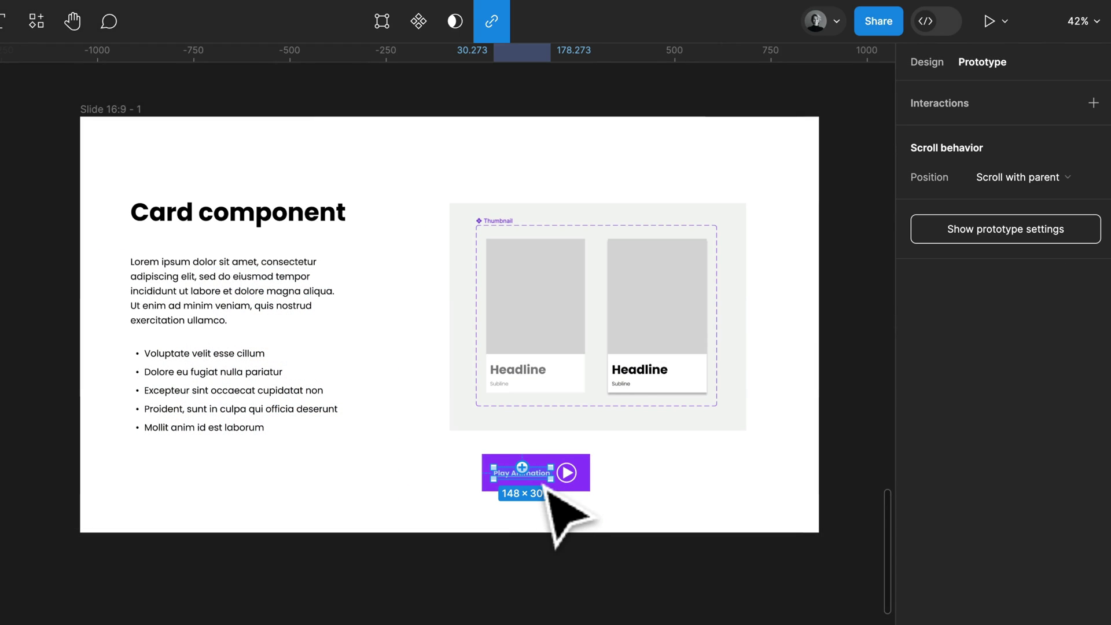
pyautogui.hotkey('ctrl', 'v')
pyautogui.click(485, 22)
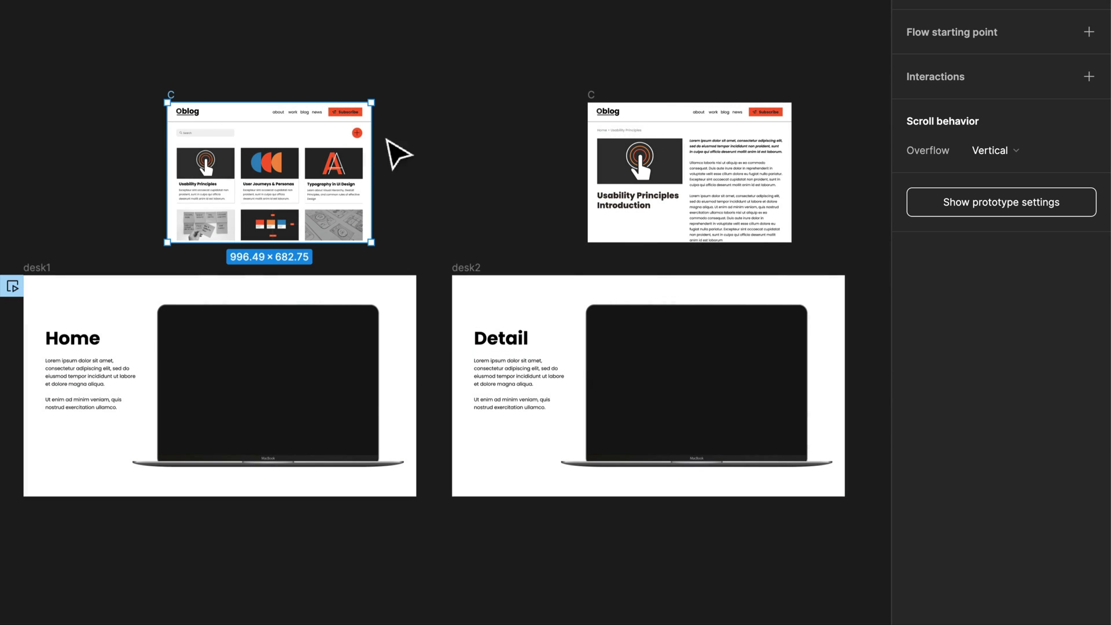
# - Set the blog's navigation header position to Fixed while scrolling
pyautogui.click(1001, 151)
pyautogui.click(239, 114)
pyautogui.click(239, 113)
pyautogui.click(1027, 107)
# - Place the Home and Detail blog frames into the desk1 and desk2 laptop screens
pyautogui.click(712, 75)
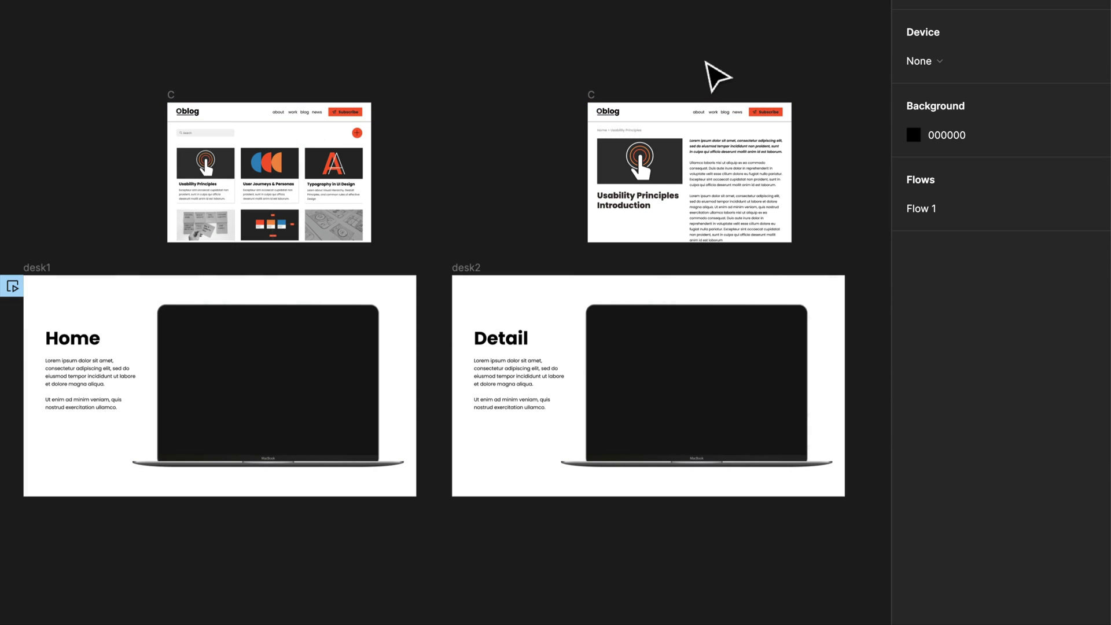
pyautogui.moveTo(178, 112); pyautogui.dragTo(185, 331)
pyautogui.moveTo(592, 103); pyautogui.dragTo(608, 322)
# - Link the first blog card to desk2 and the Oblog logo back to desk1
pyautogui.click(237, 407)
pyautogui.doubleClick(237, 408)
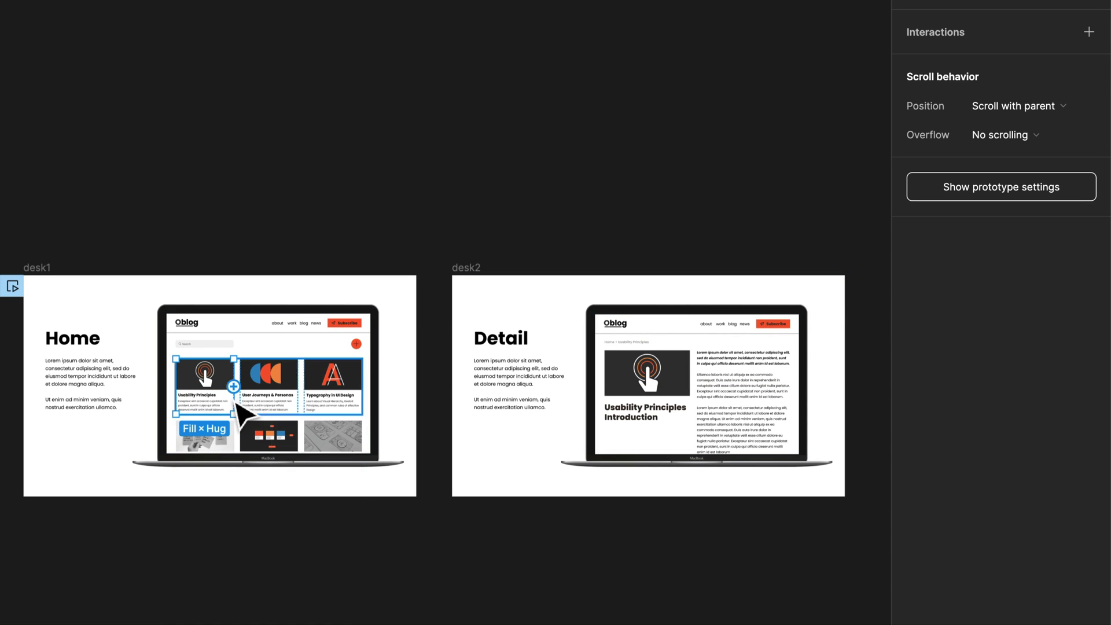
pyautogui.moveTo(233, 386); pyautogui.dragTo(490, 416)
pyautogui.click(565, 258)
pyautogui.click(627, 335)
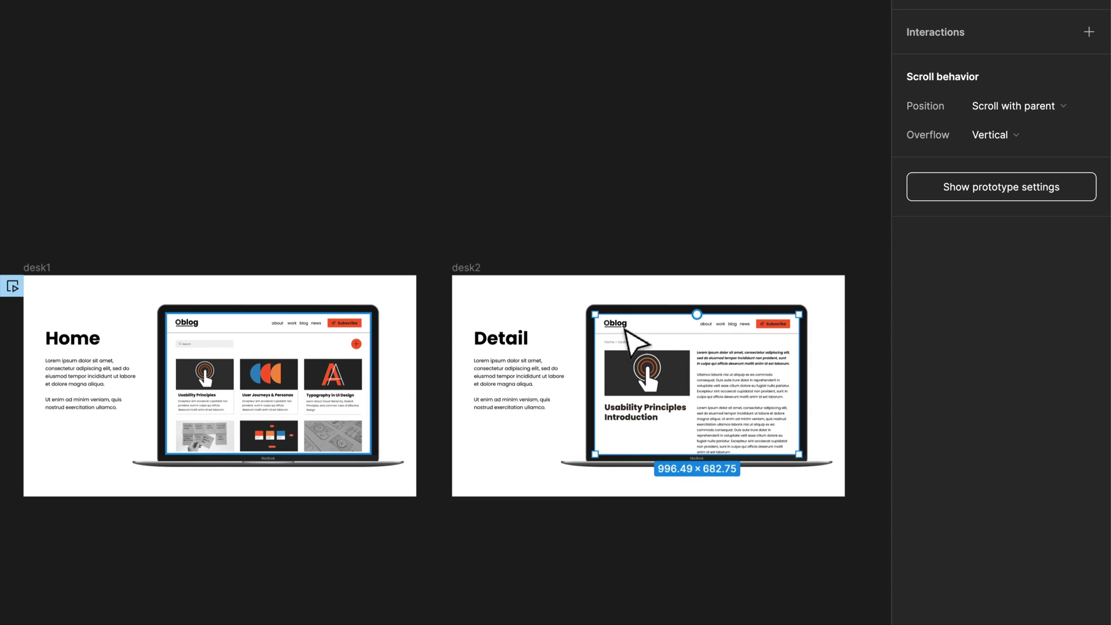
pyautogui.doubleClick(618, 323)
pyautogui.moveTo(615, 320); pyautogui.dragTo(371, 301)
pyautogui.click(364, 251)
# - Start the prototype at desk1 and test the card-to-Detail and logo-to-Home navigation
pyautogui.click(34, 267)
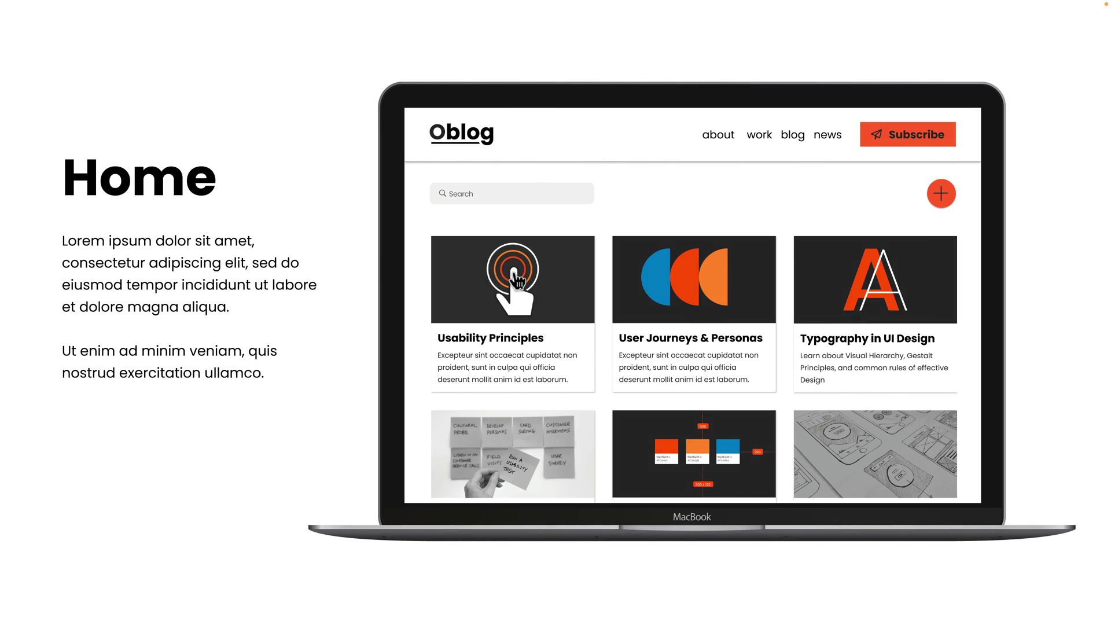
pyautogui.click(517, 281)
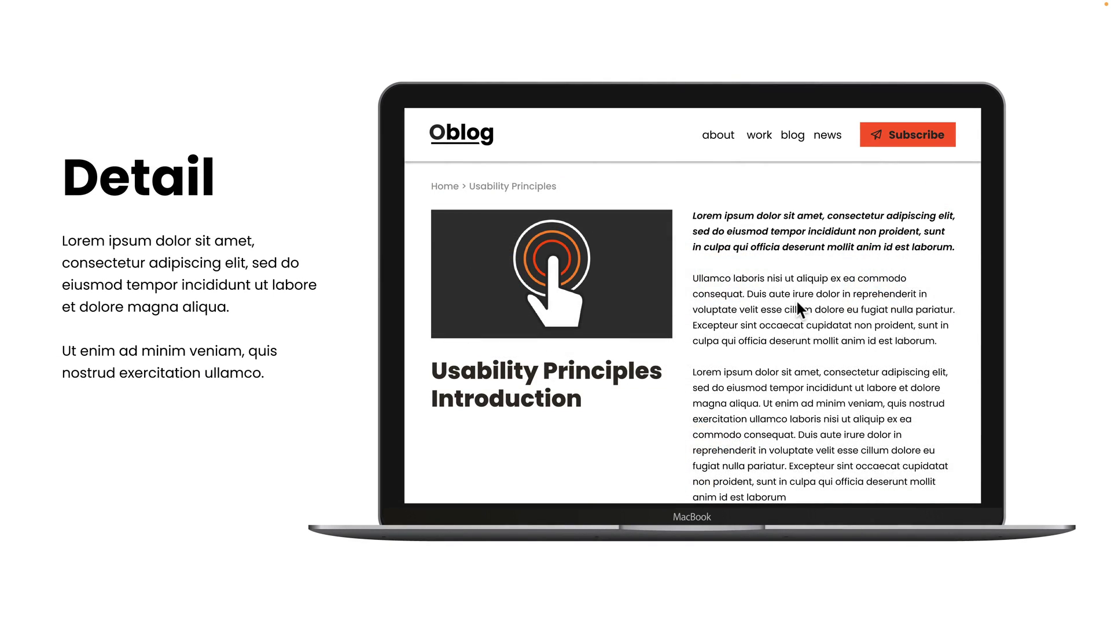
pyautogui.click(468, 143)
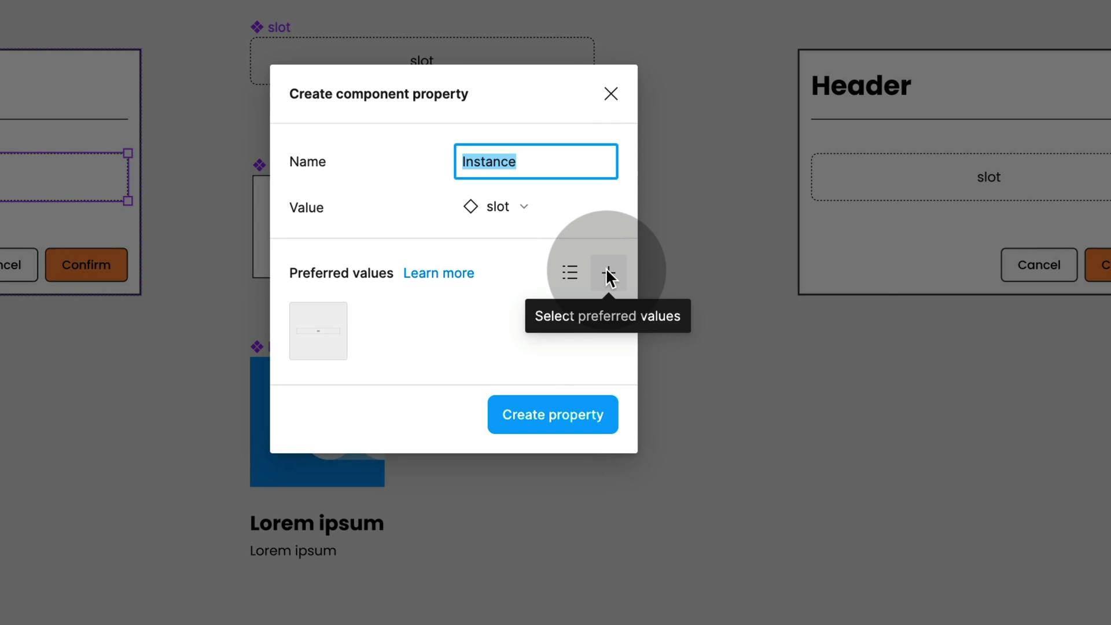
# - Create the Instance property with Layout V1 and Layout V2 as preferred values, excluding slot
pyautogui.click(608, 273)
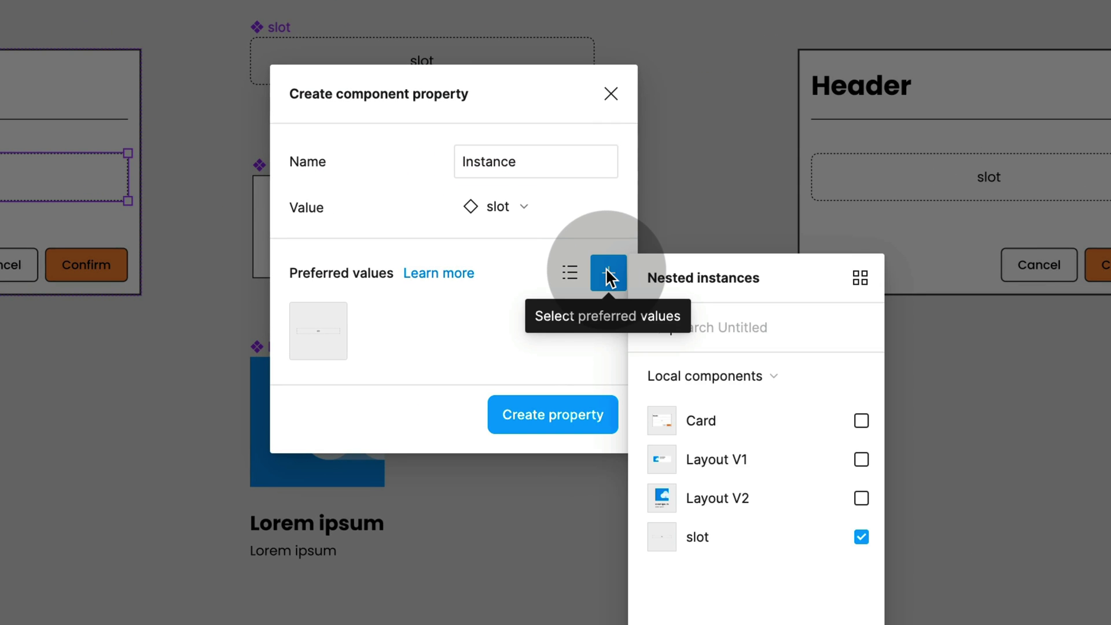
pyautogui.click(861, 498)
pyautogui.click(861, 536)
pyautogui.click(862, 460)
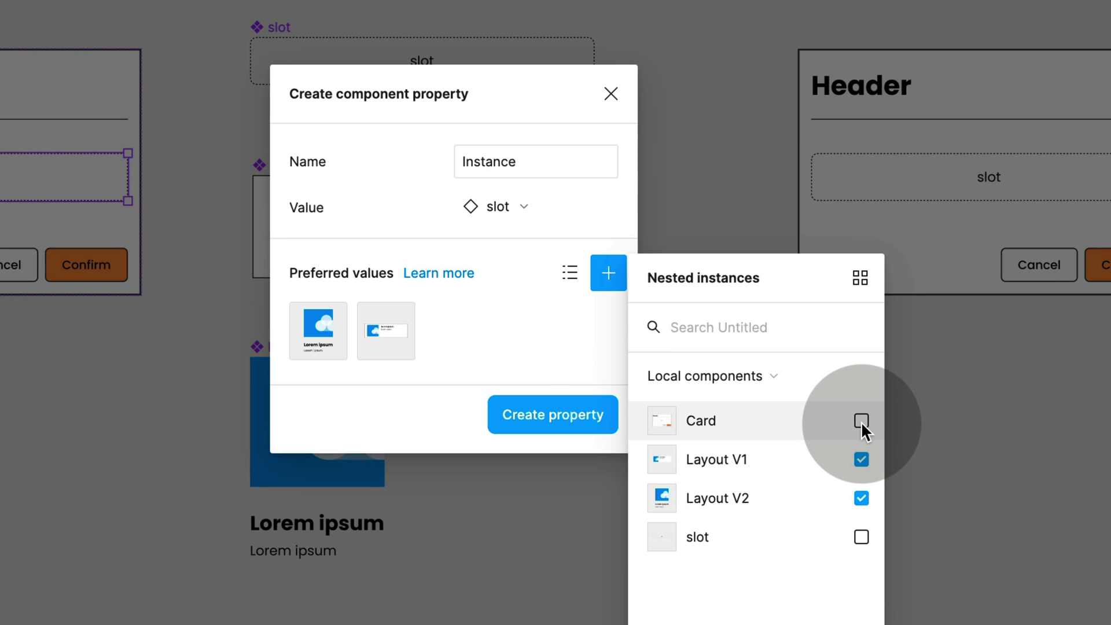
pyautogui.click(510, 415)
# - Swap the Card instance's slot content to Layout V1, then to Layout V2
pyautogui.click(335, 188)
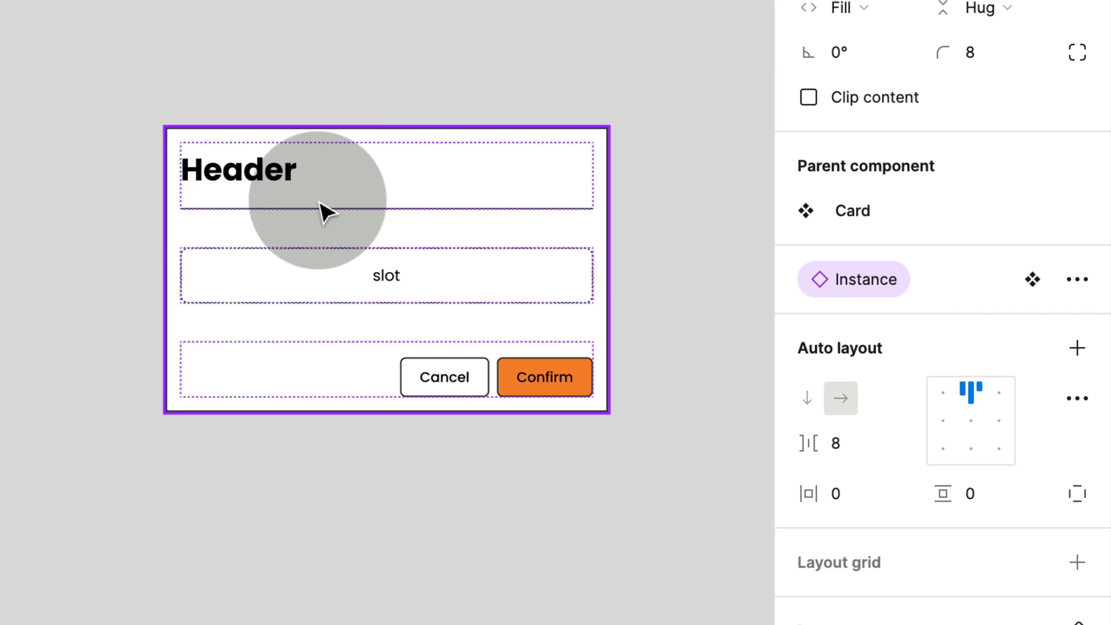
pyautogui.click(1006, 209)
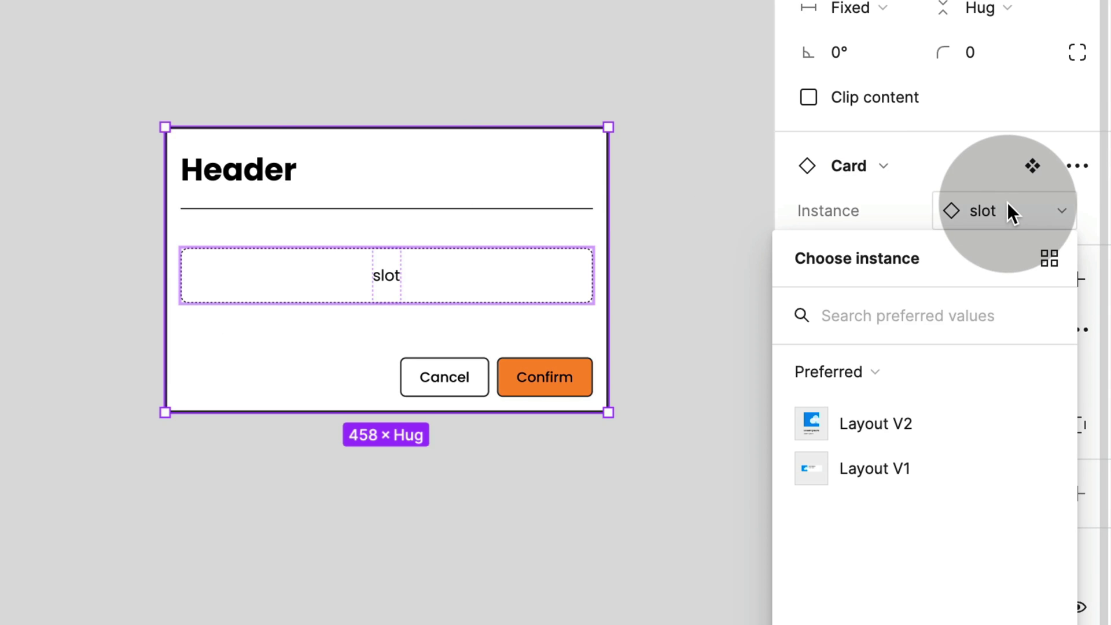
pyautogui.click(957, 467)
pyautogui.click(1001, 219)
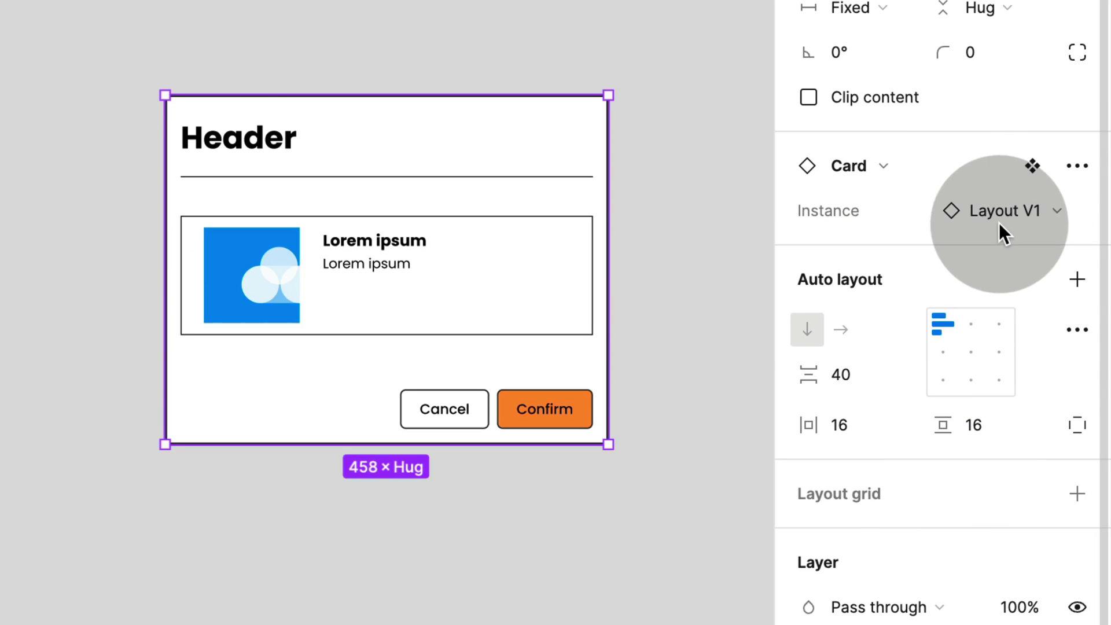
pyautogui.click(928, 424)
pyautogui.click(923, 422)
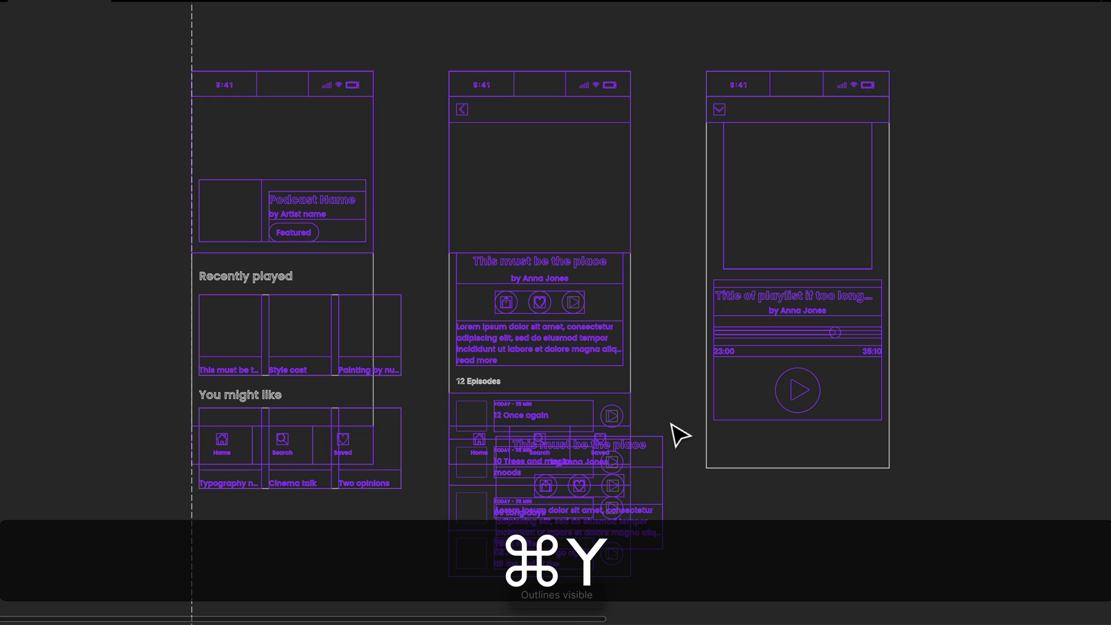
# - Delete the hidden overlapping episode-detail frame and turn off outline mode with Cmd+Y
pyautogui.click(659, 457)
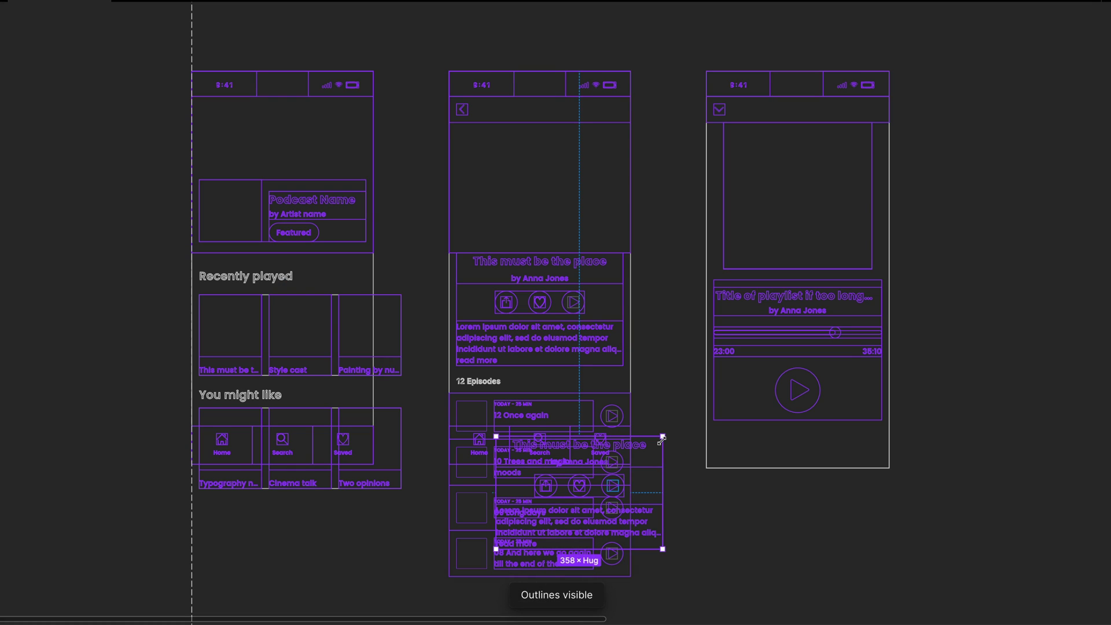
pyautogui.press('BackSpace')
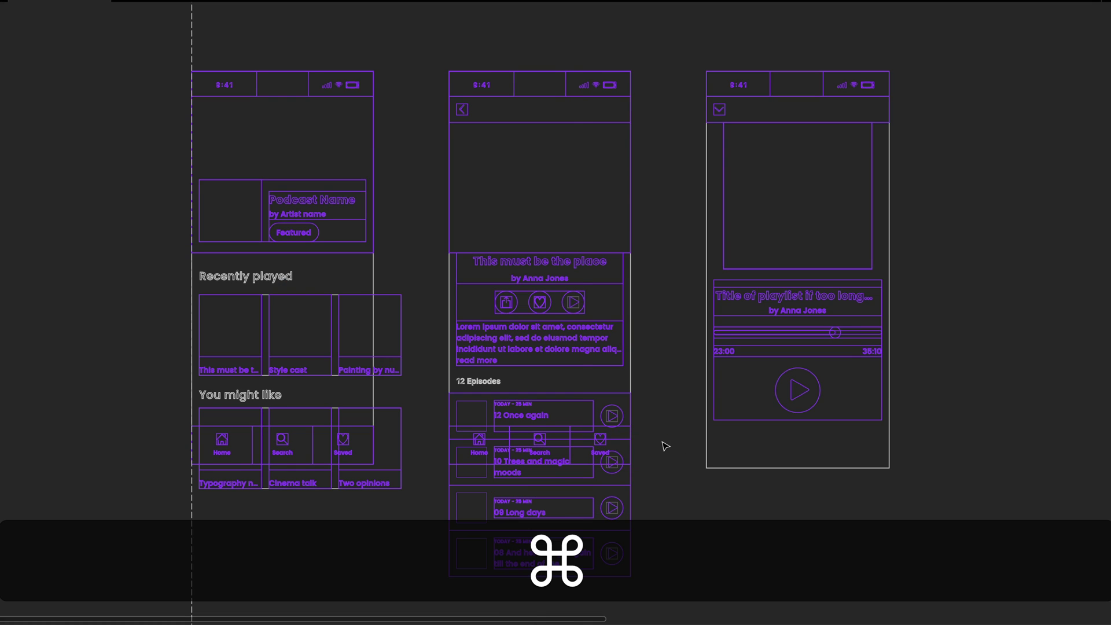
pyautogui.press('super+y')
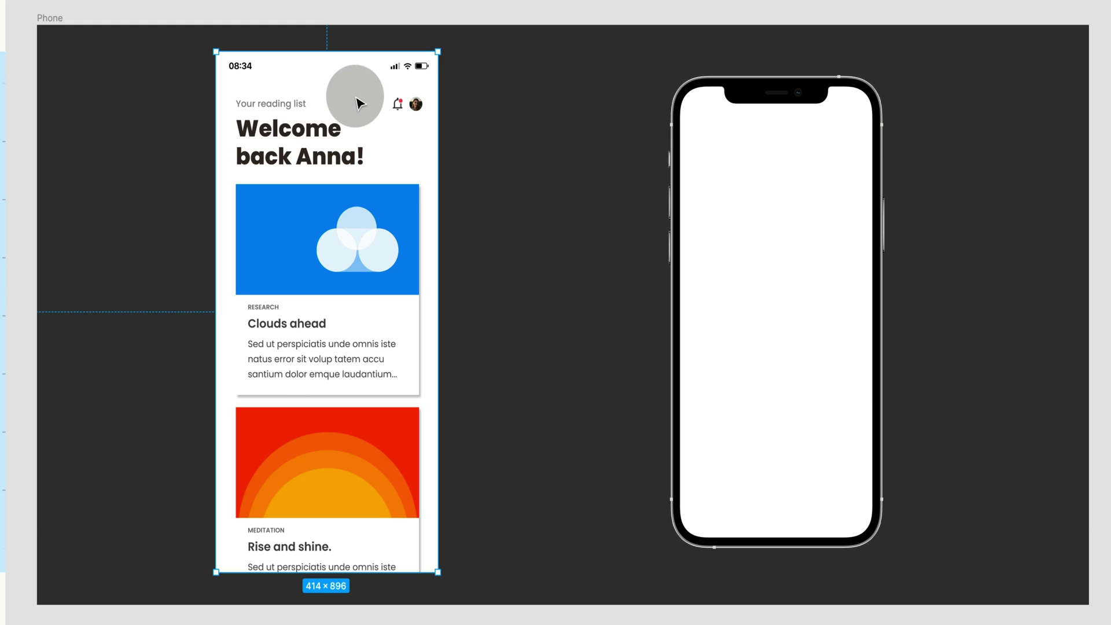
# - Copy the reading-list screen as an image and paste it into the iPhone mockup's screen
pyautogui.hotkey('ctrl', 'shift', 'c')
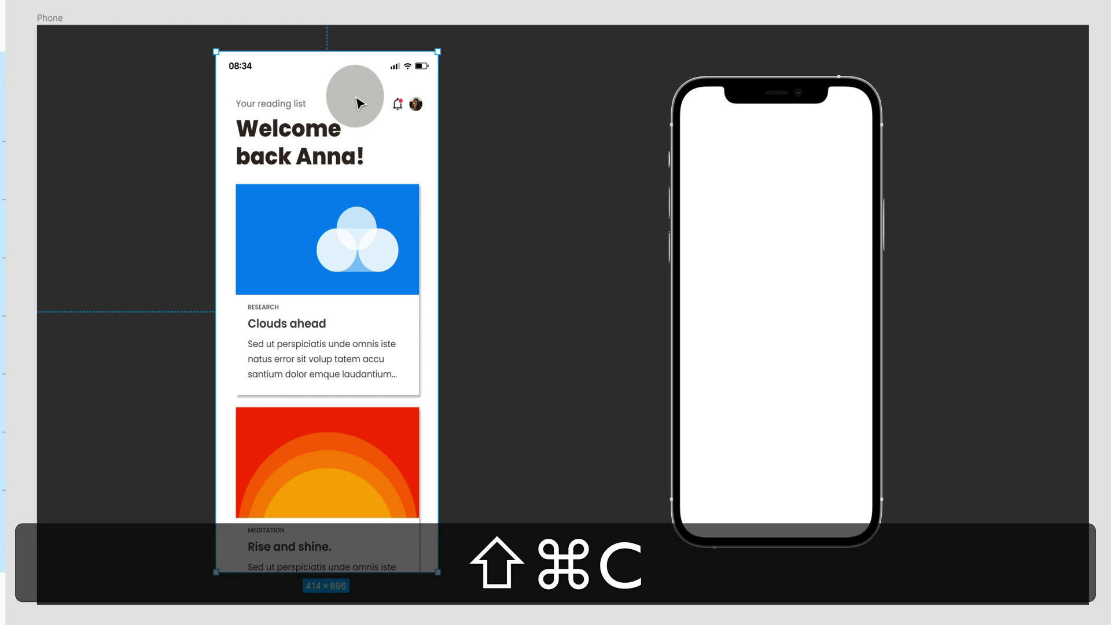
pyautogui.click(734, 213)
pyautogui.keyDown('ctrl'); pyautogui.click(752, 230); pyautogui.keyUp('ctrl')
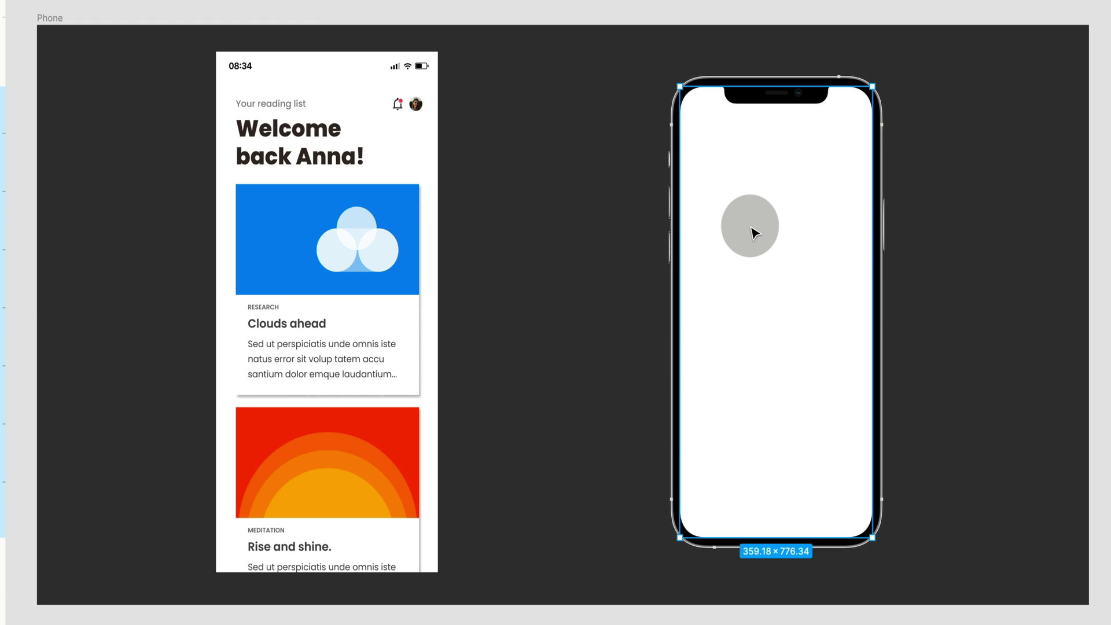
pyautogui.hotkey('ctrl', 'v')
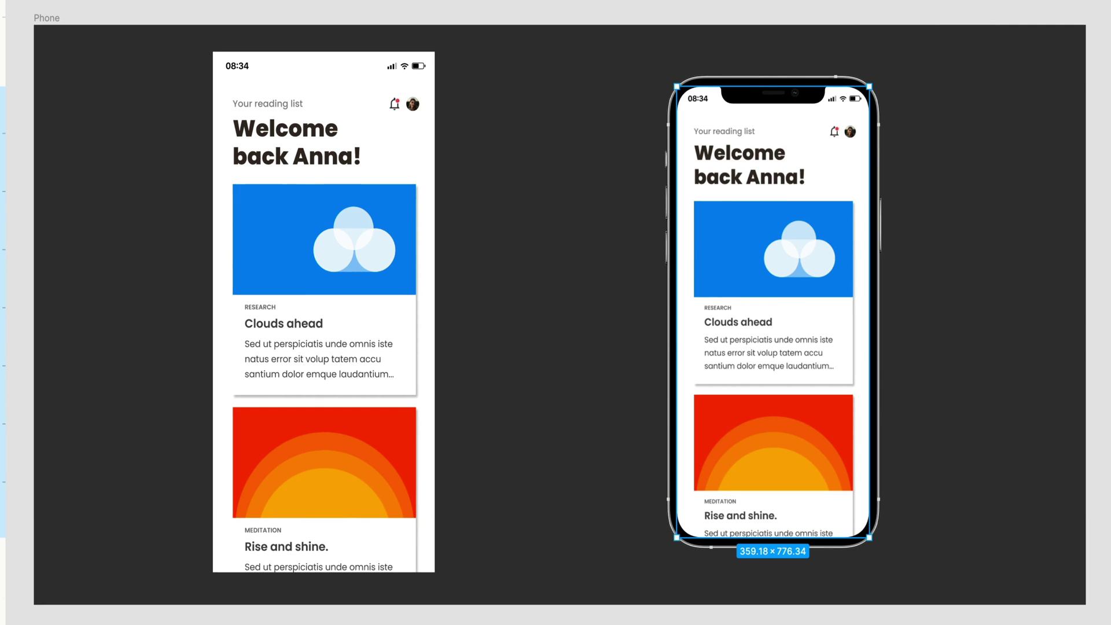
# - Copy the whole Phone frame as a PNG image and paste it into a new Mail message
pyautogui.click(214, 74)
pyautogui.click(46, 19)
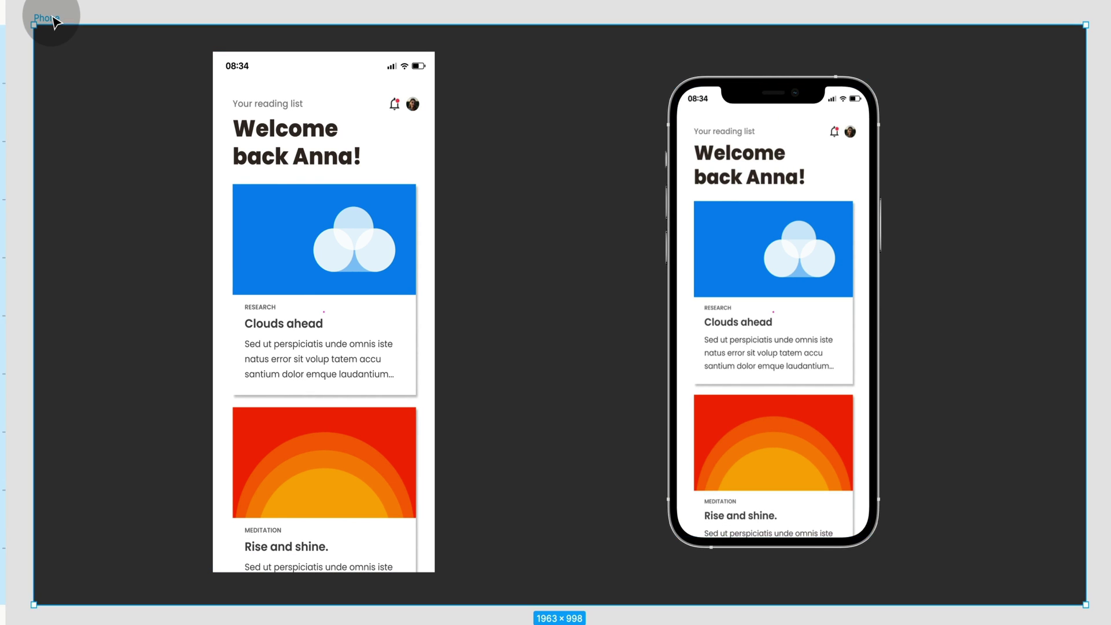
pyautogui.hotkey('ctrl', 'shift', 'c')
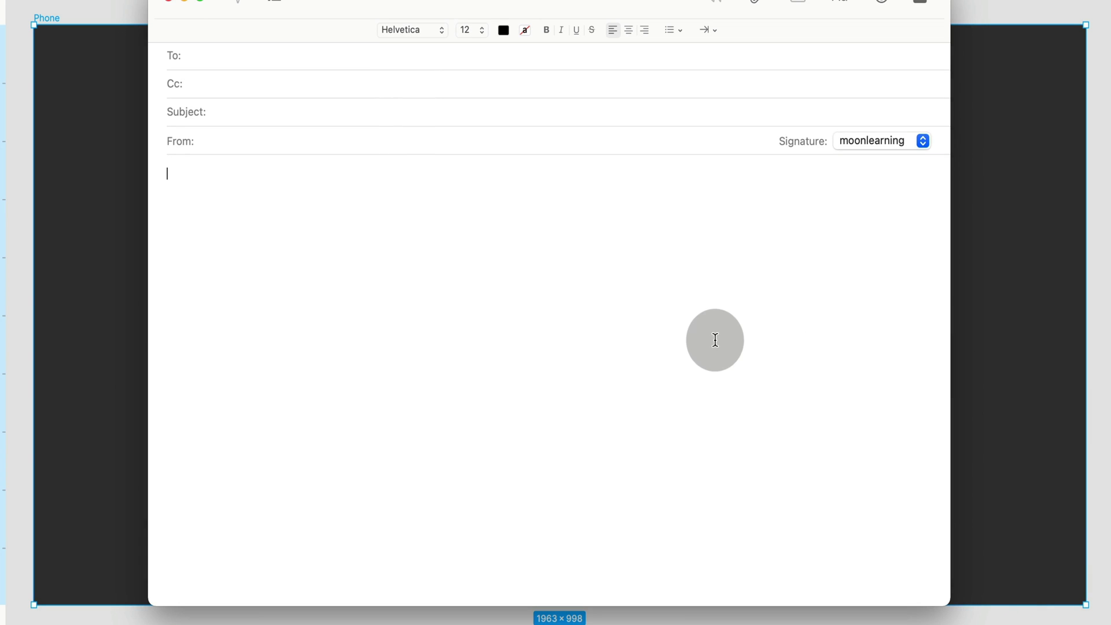
pyautogui.hotkey('ctrl', 'v')
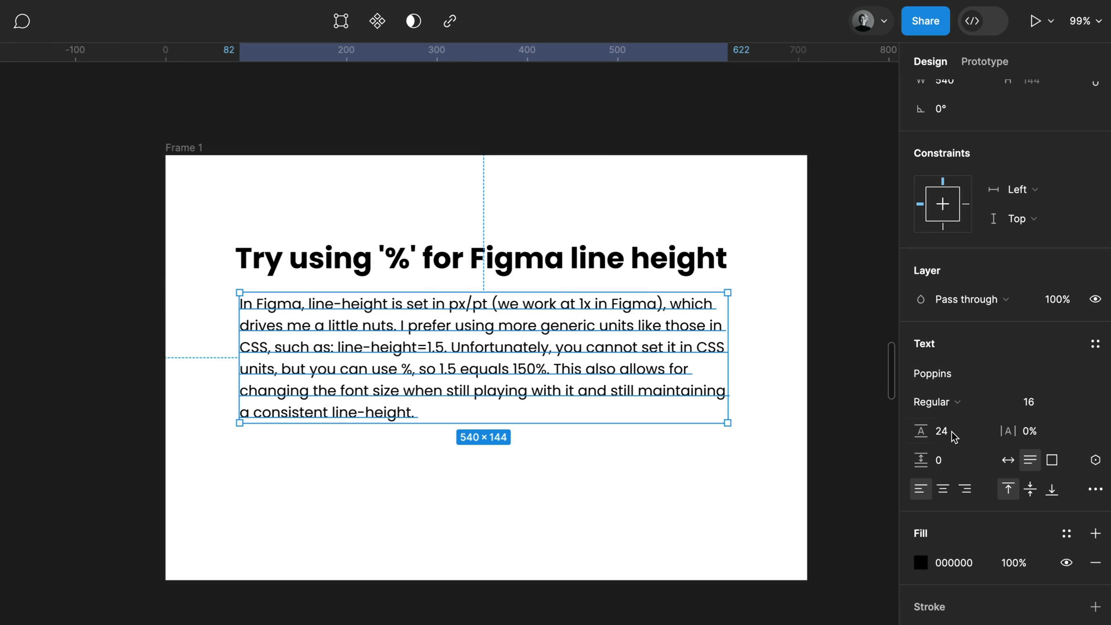
# - Set the body text's line height to 24 (16*1.5), then to 150%
pyautogui.click(940, 434)
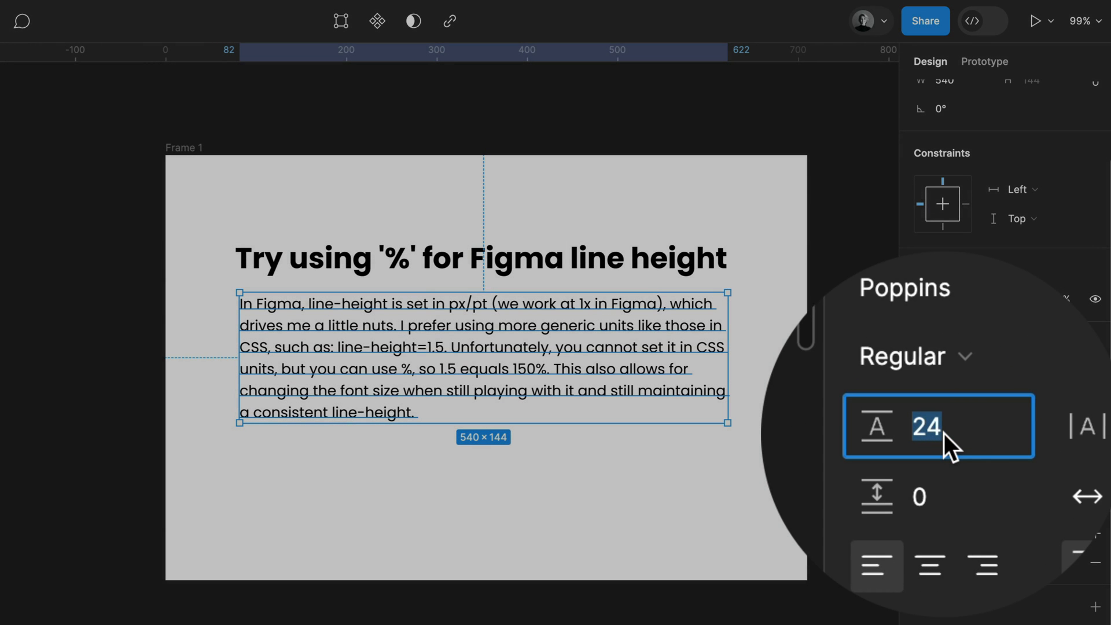
pyautogui.click(943, 433)
pyautogui.doubleClick(942, 433)
pyautogui.write('16')
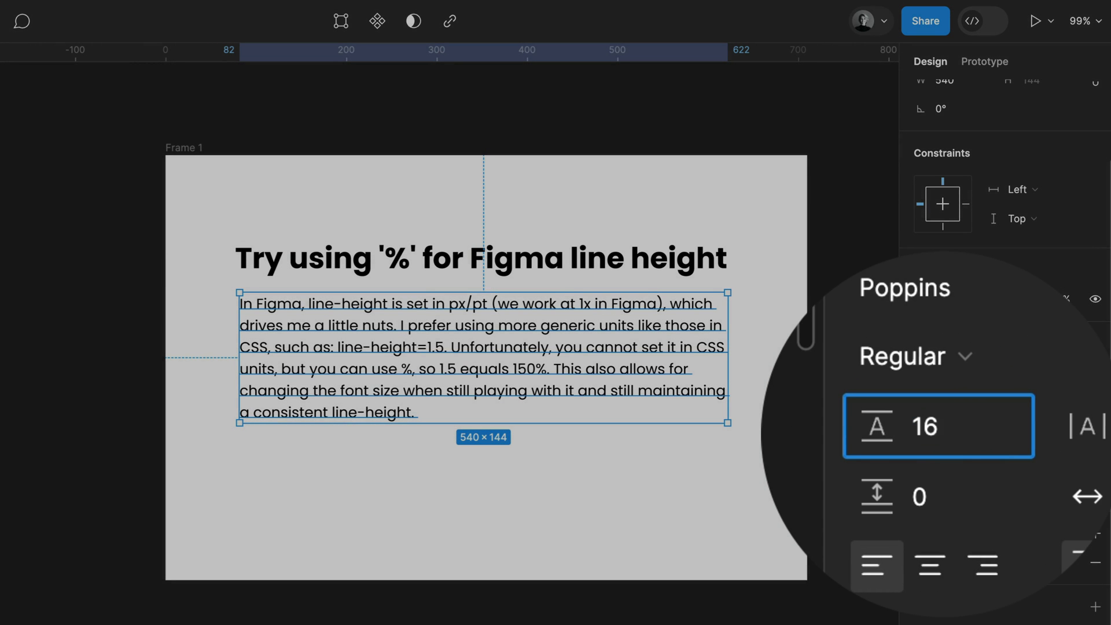
pyautogui.write('*1.5')
pyautogui.press('Return')
pyautogui.click(943, 434)
pyautogui.write('150')
pyautogui.press('Return')
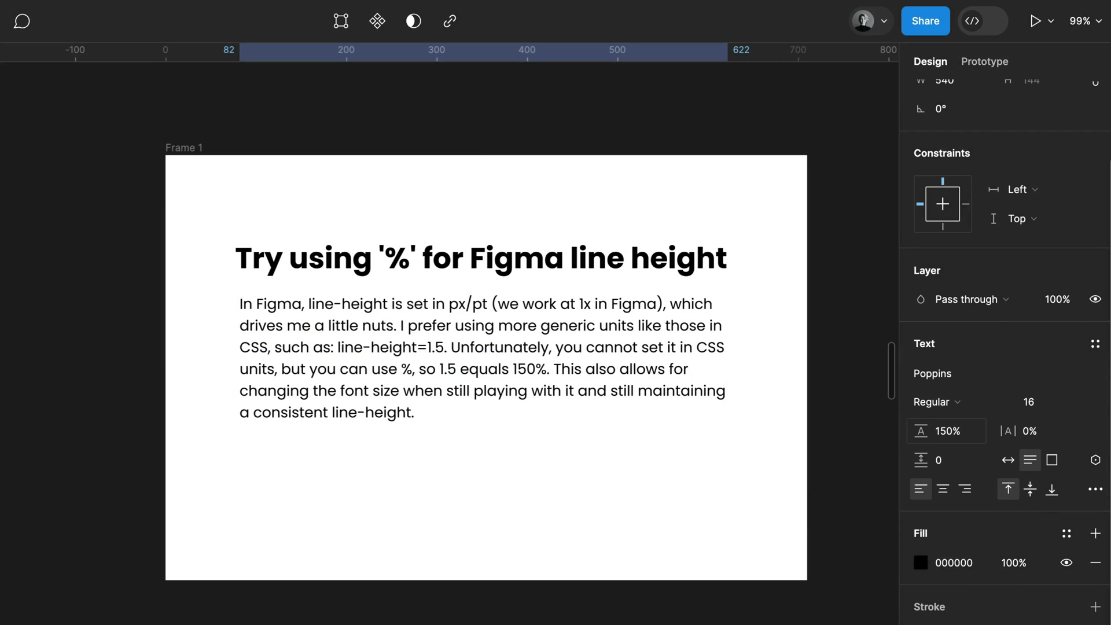
# - Give the heading text a 125% line height
pyautogui.click(665, 272)
pyautogui.click(943, 434)
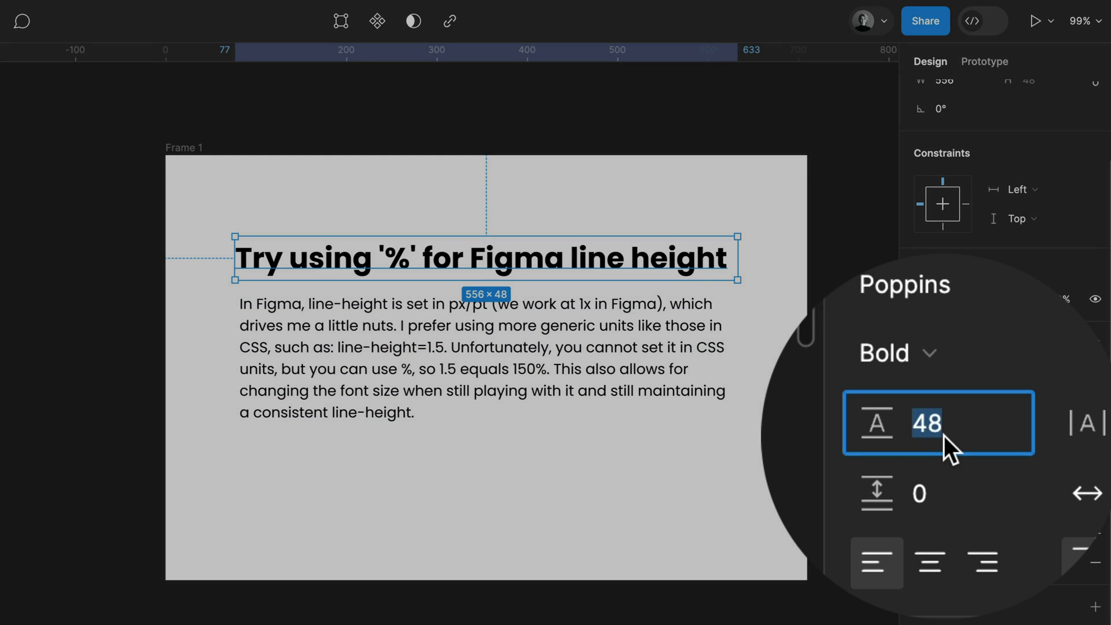
pyautogui.write('125%')
pyautogui.press('Return')
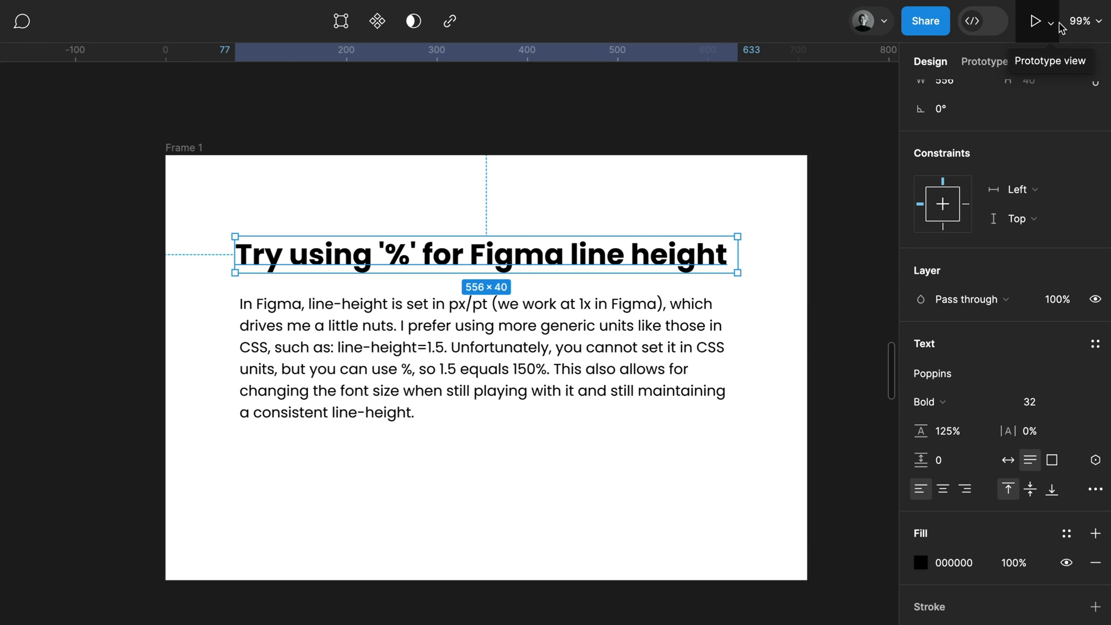
# - Switch to Dev Mode and show the CSS values in rem units
pyautogui.click(1011, 26)
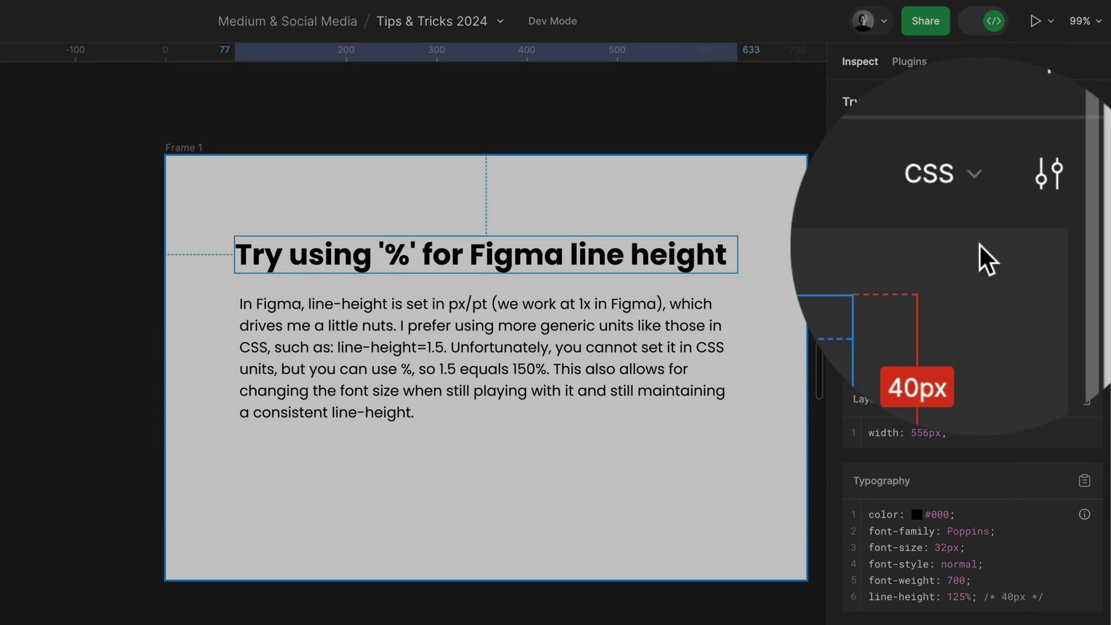
pyautogui.click(1036, 228)
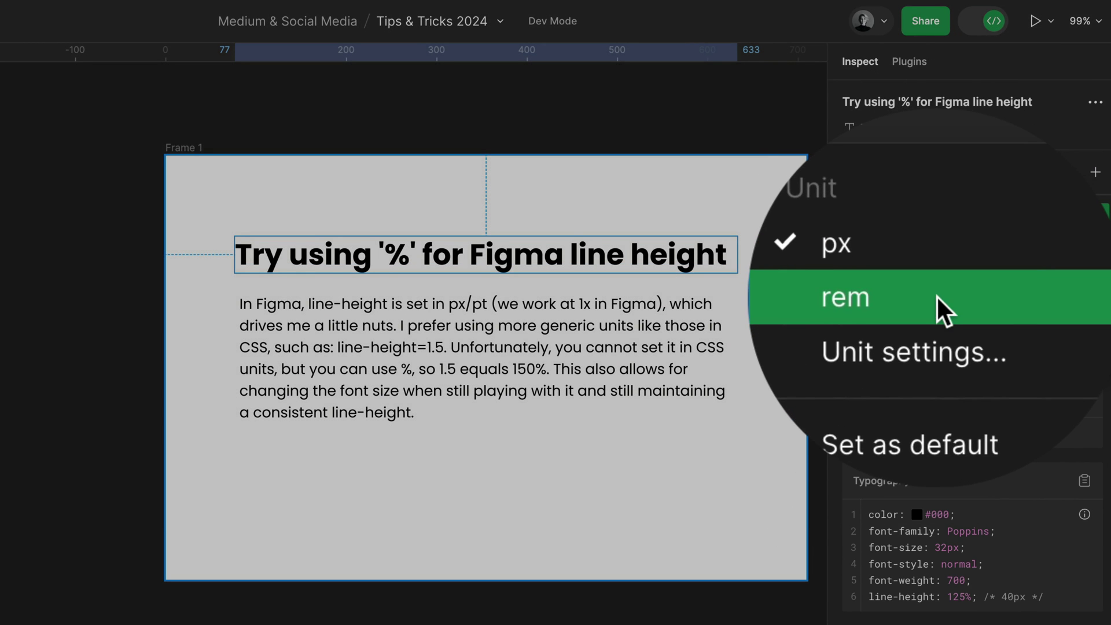
pyautogui.click(940, 304)
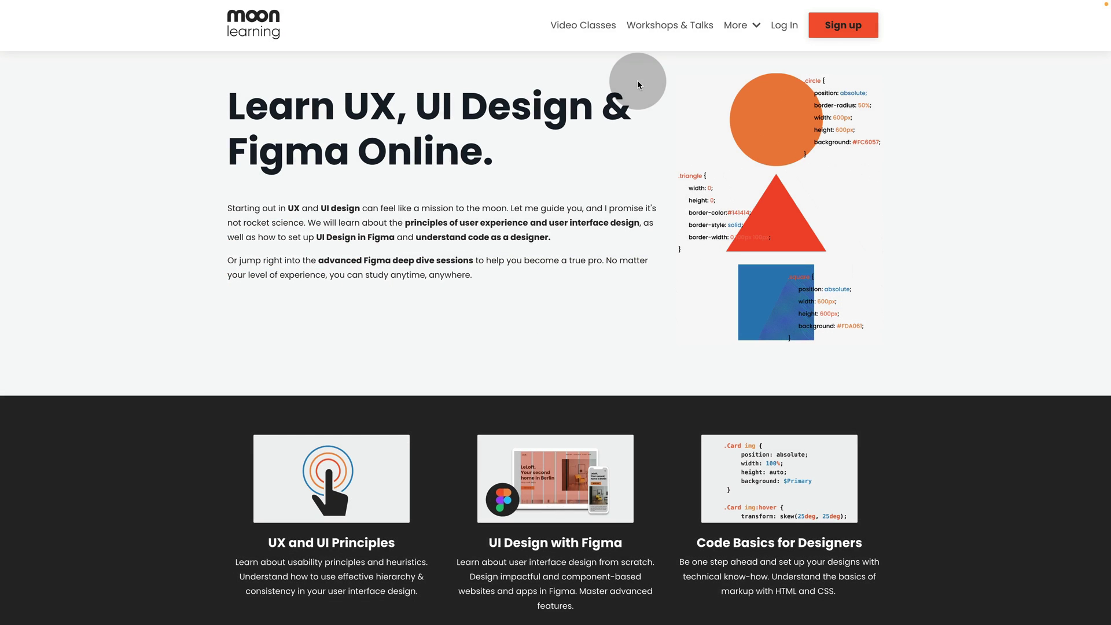
# - Go to the Video Classes page and scroll down to the Figma deep dive courses
pyautogui.click(578, 24)
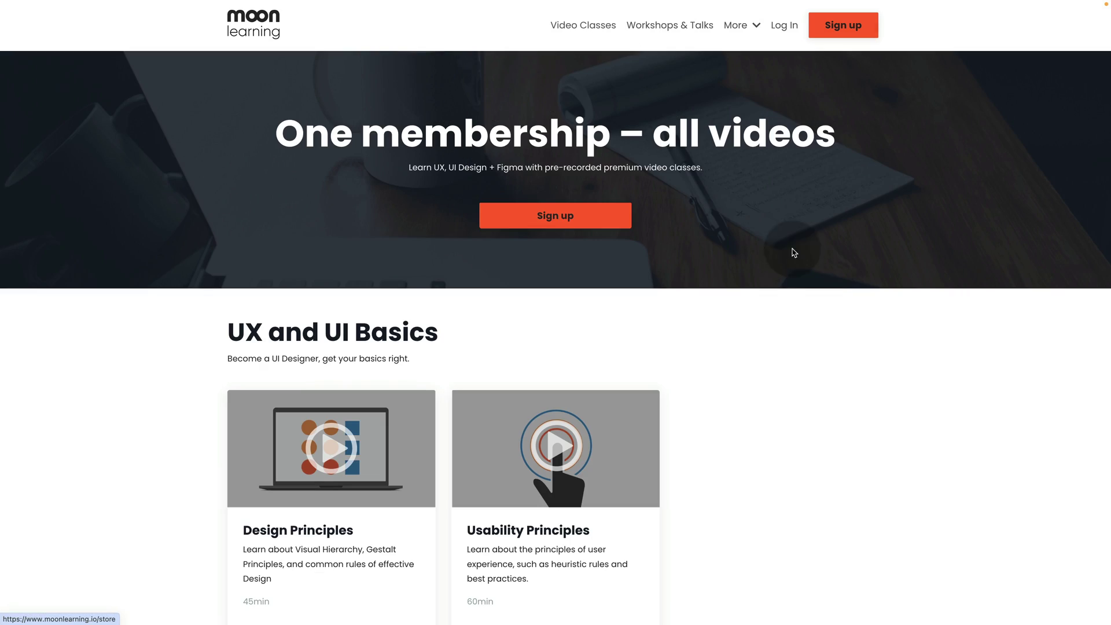
pyautogui.scroll(-15, 826, 276)
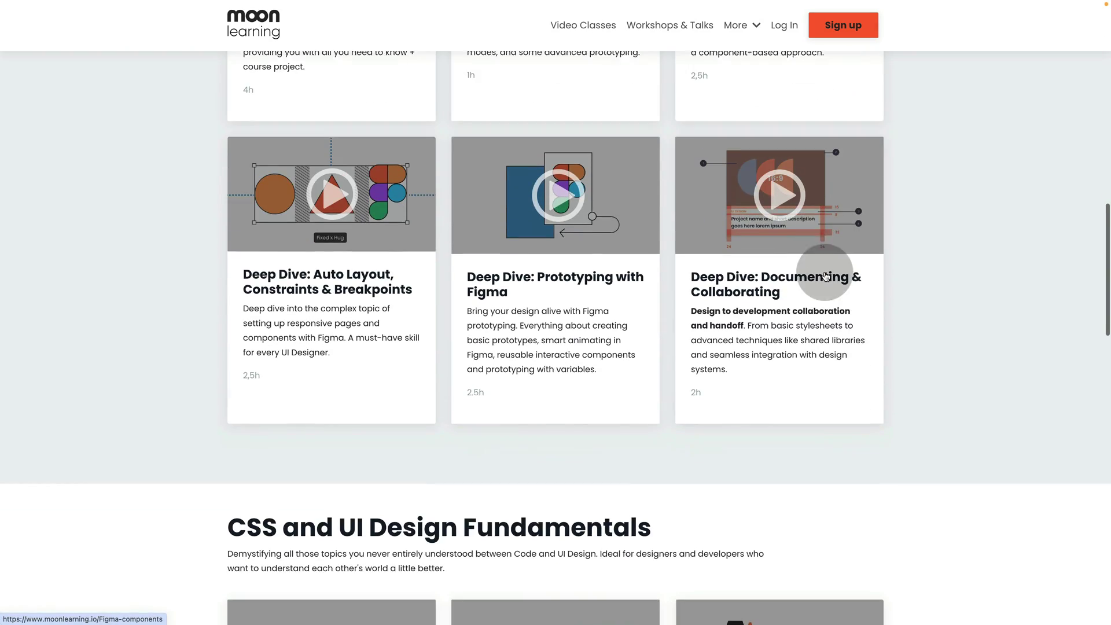